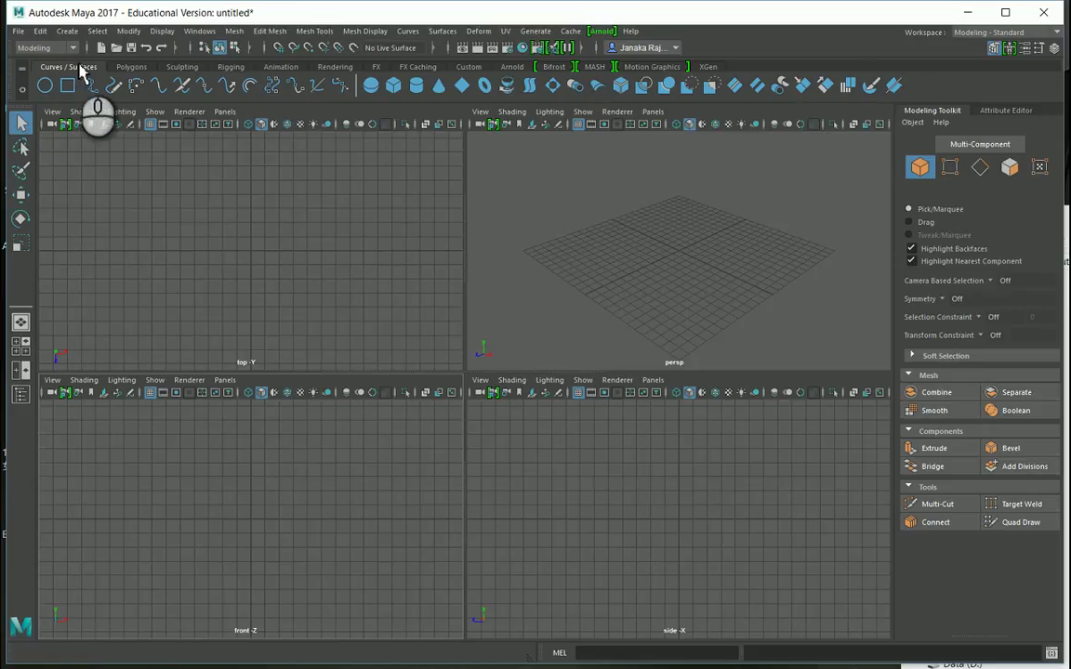
Create a new shelf named SurfaceModeling in the Shelf Editor and save all shelves
click(195, 30)
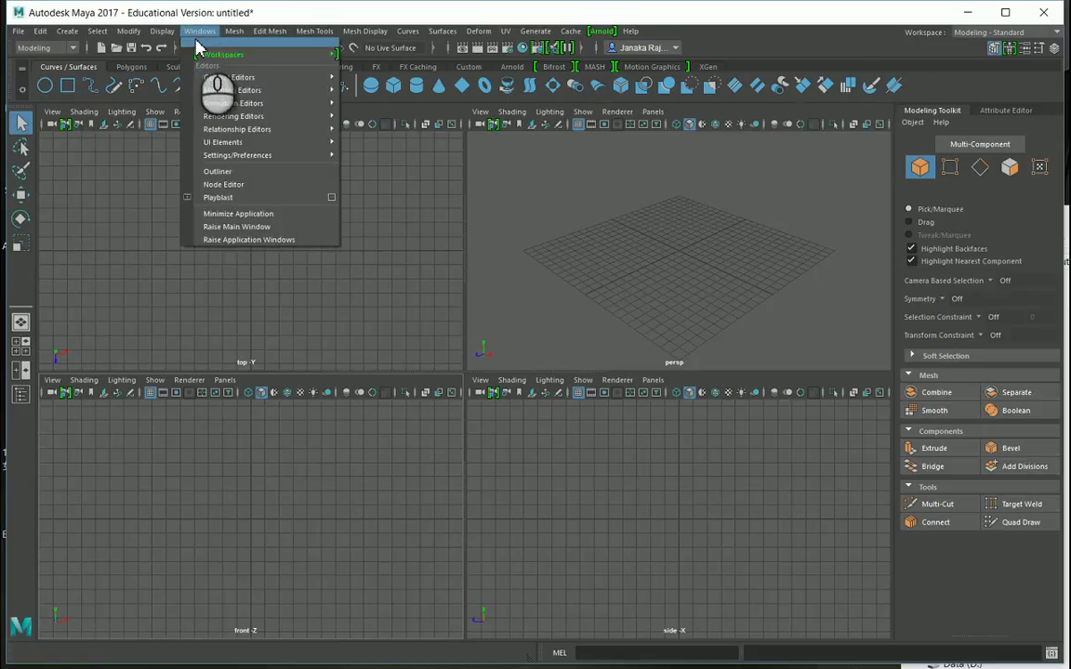
mouse_move(307, 131)
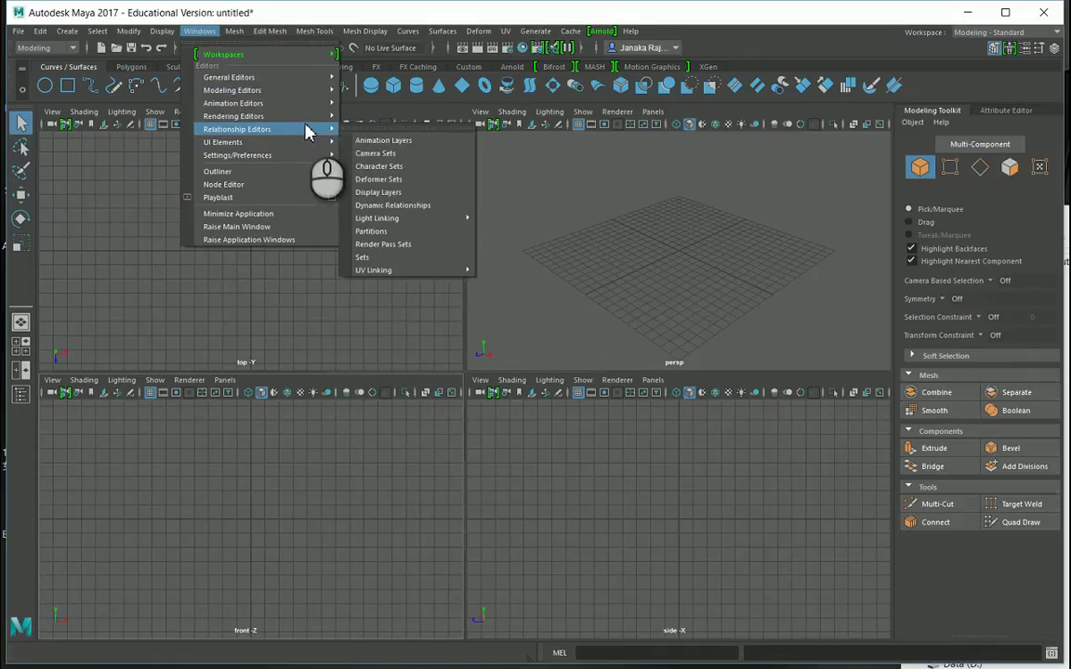
mouse_move(318, 79)
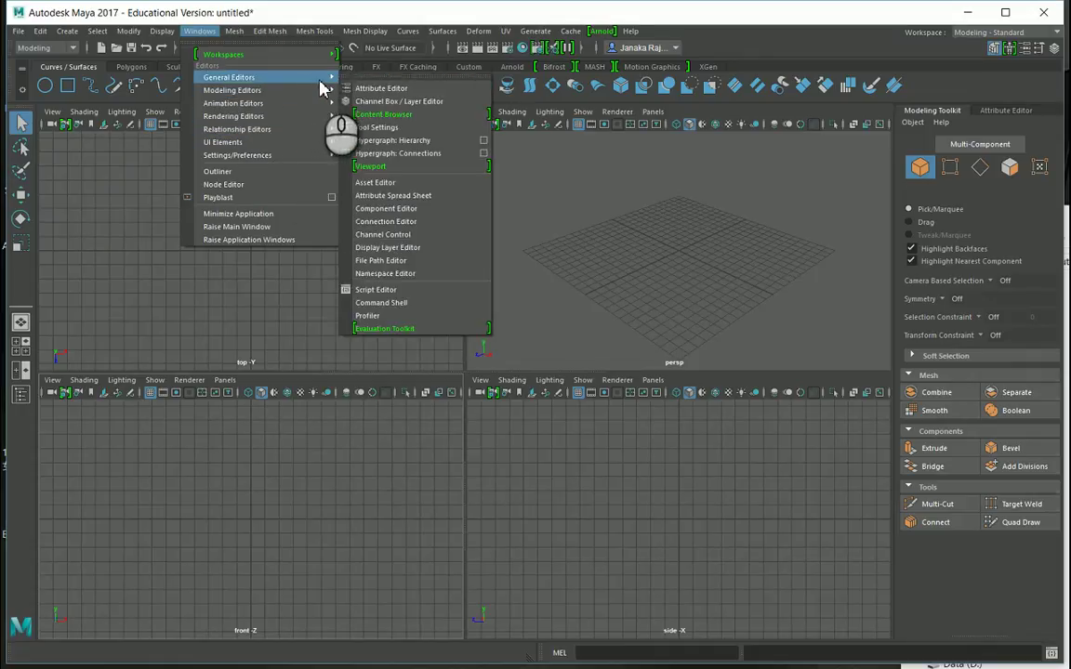
mouse_move(293, 156)
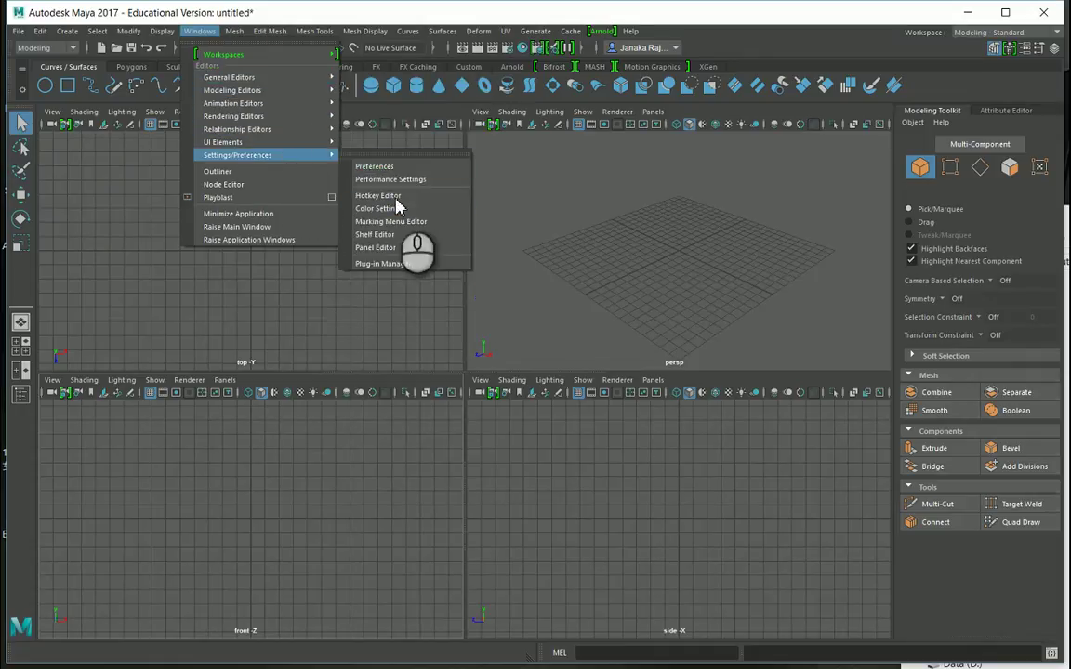
click(379, 235)
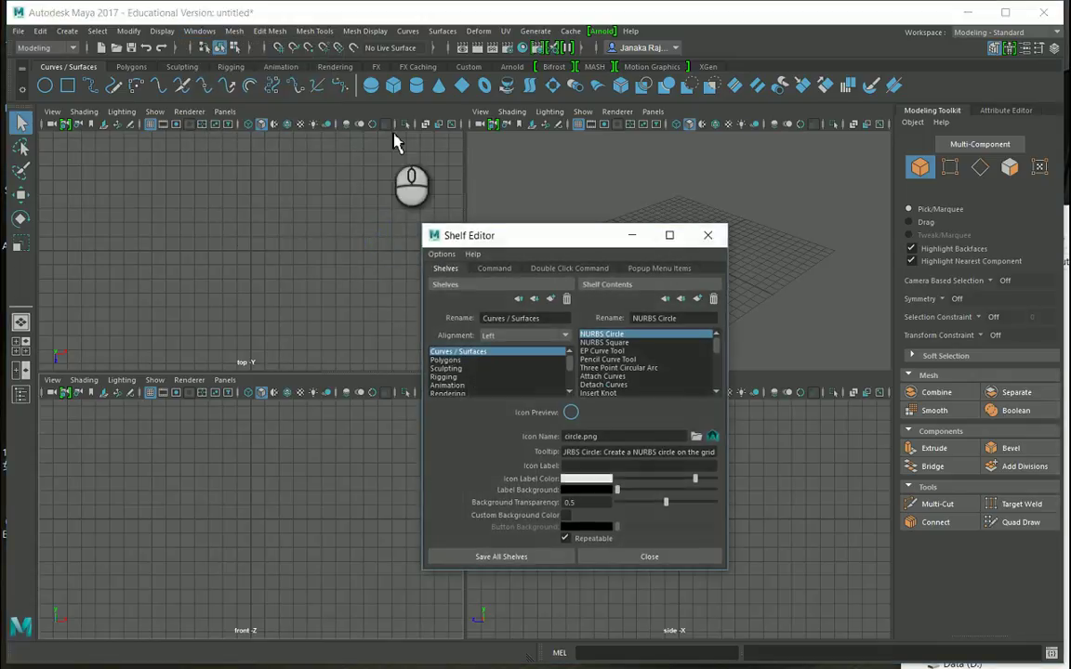
click(551, 299)
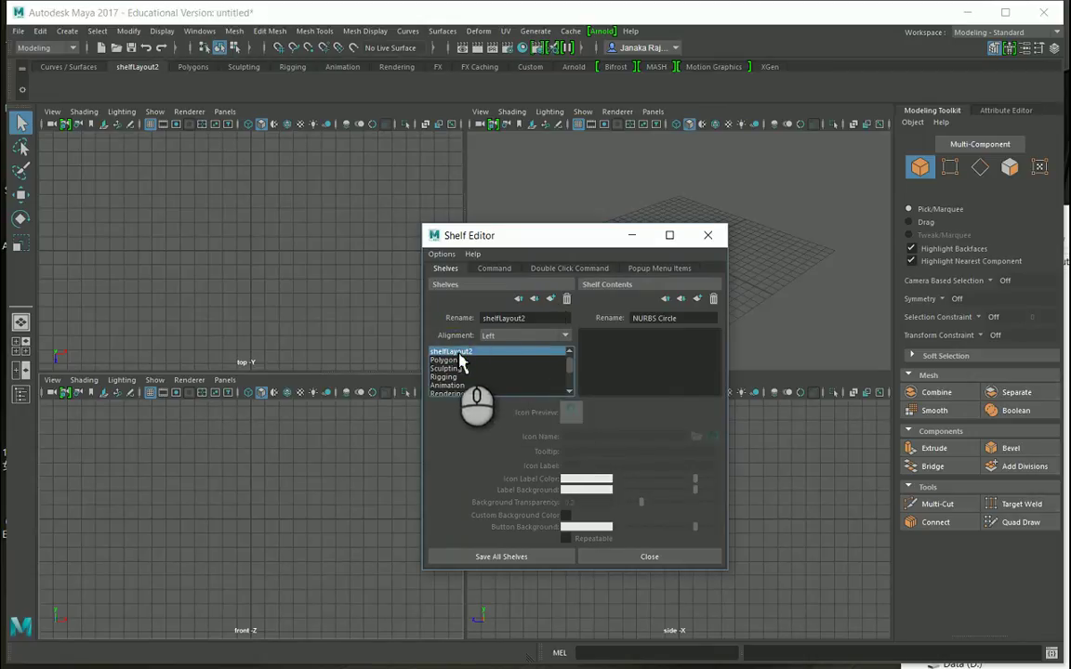
double_click(526, 318)
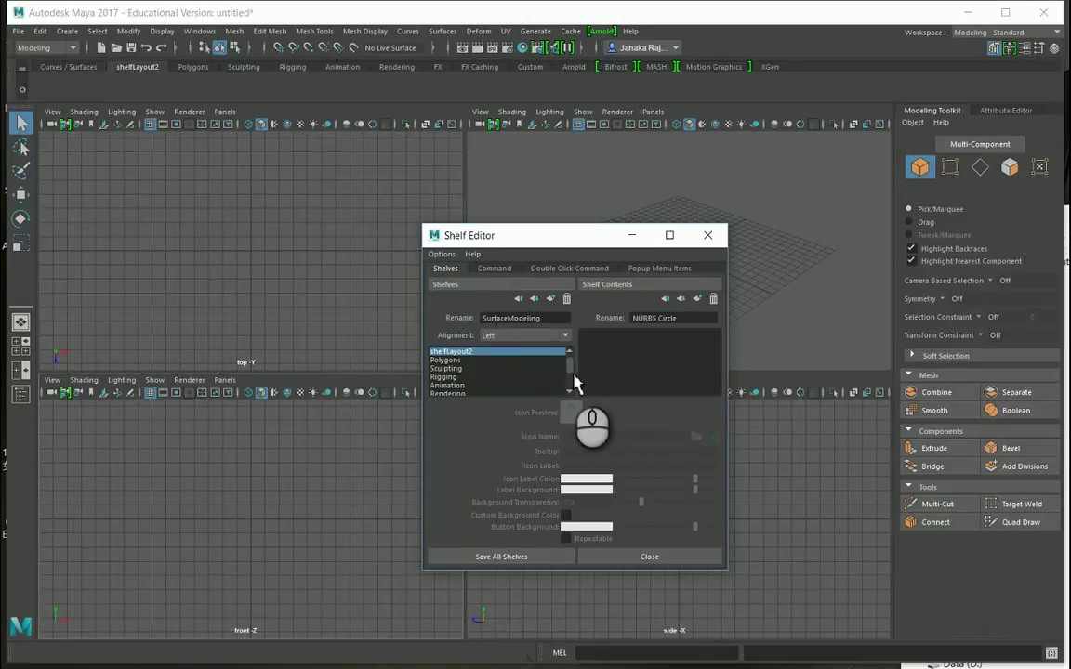
click(525, 558)
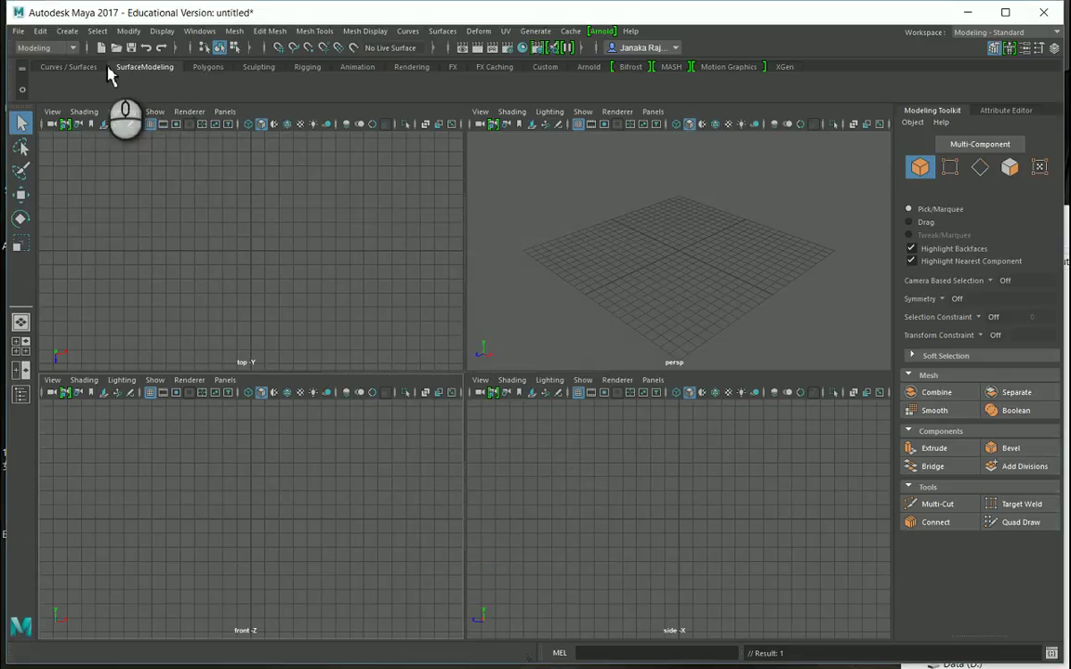
click(75, 68)
click(129, 75)
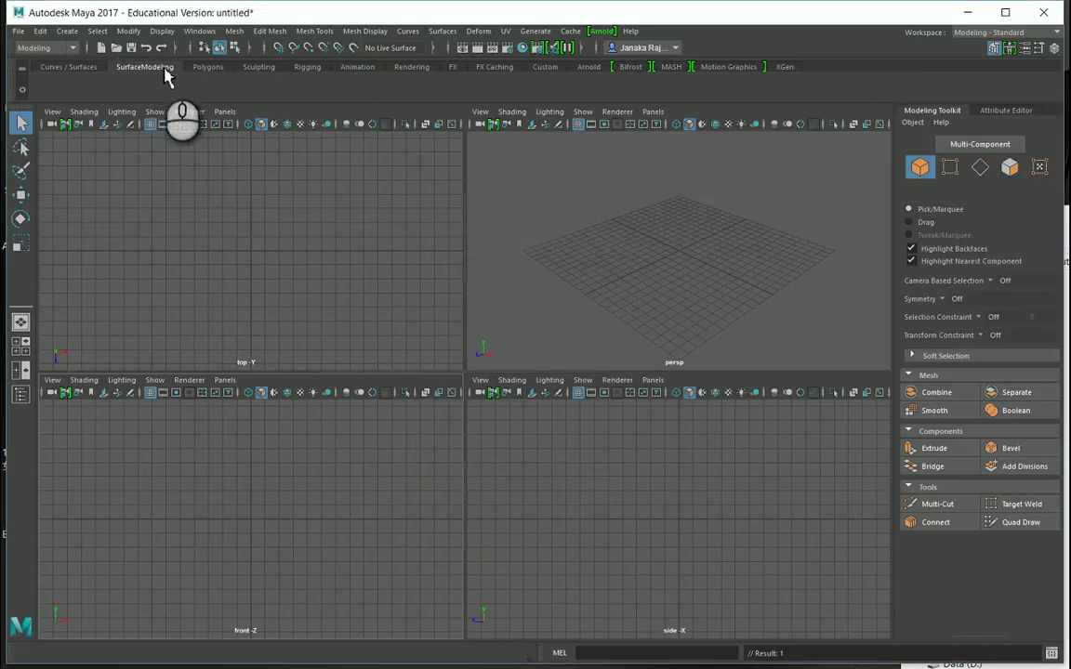
Try to move the SurfaceModeling shelf up in the shelf order, then save all shelves
click(199, 31)
mouse_move(265, 155)
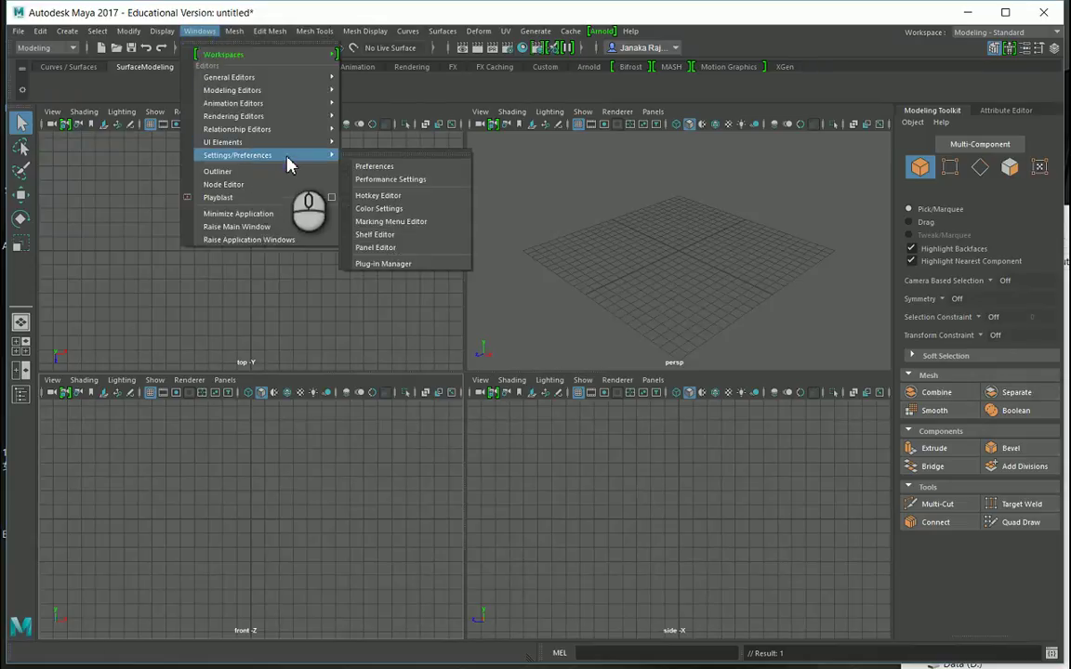
click(397, 236)
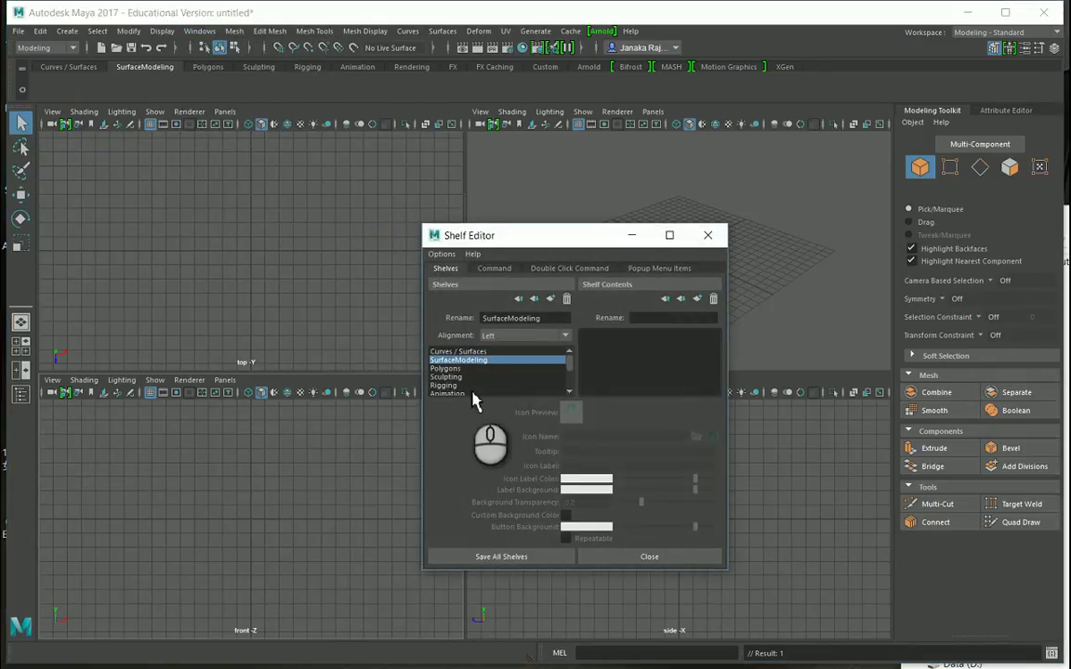
click(519, 299)
click(519, 300)
click(518, 300)
click(518, 299)
click(519, 299)
click(519, 300)
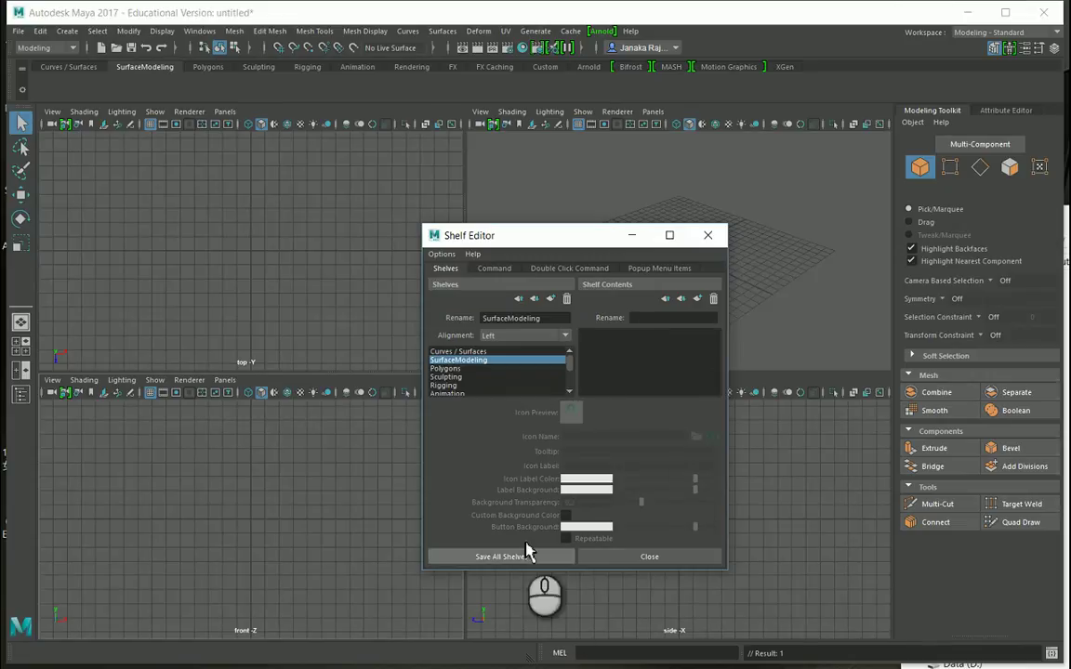
click(552, 560)
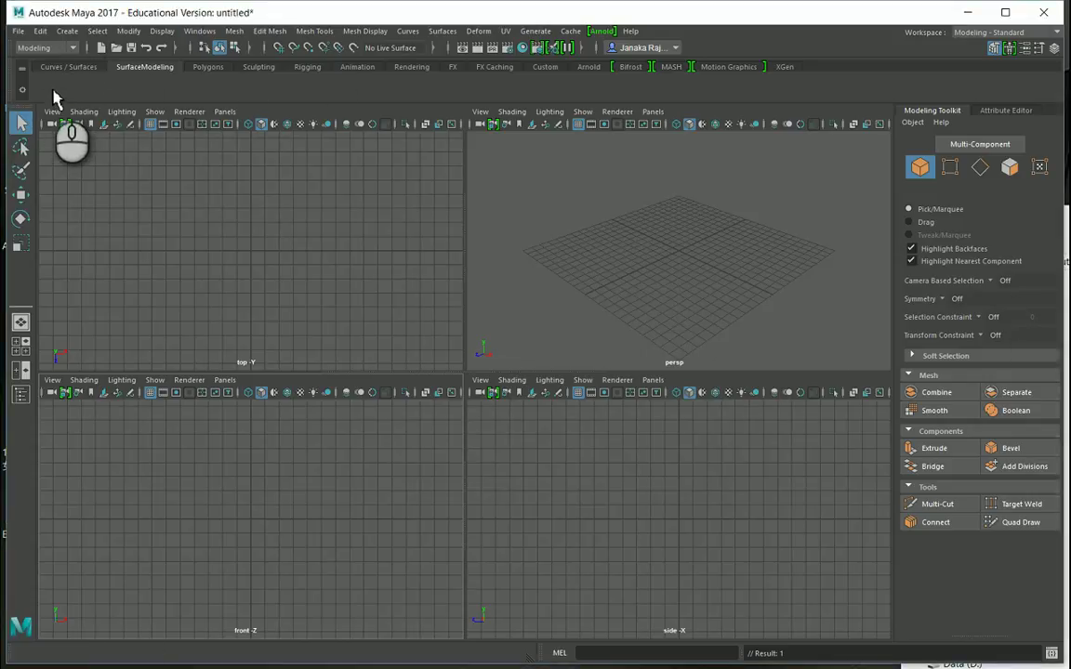
click(41, 32)
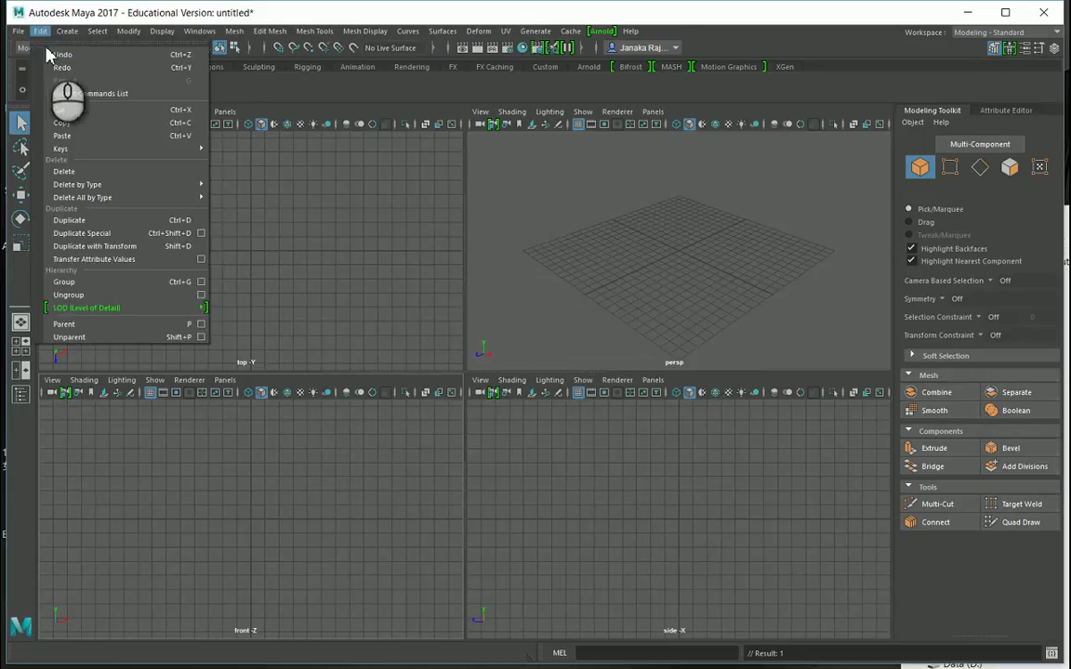
mouse_move(178, 194)
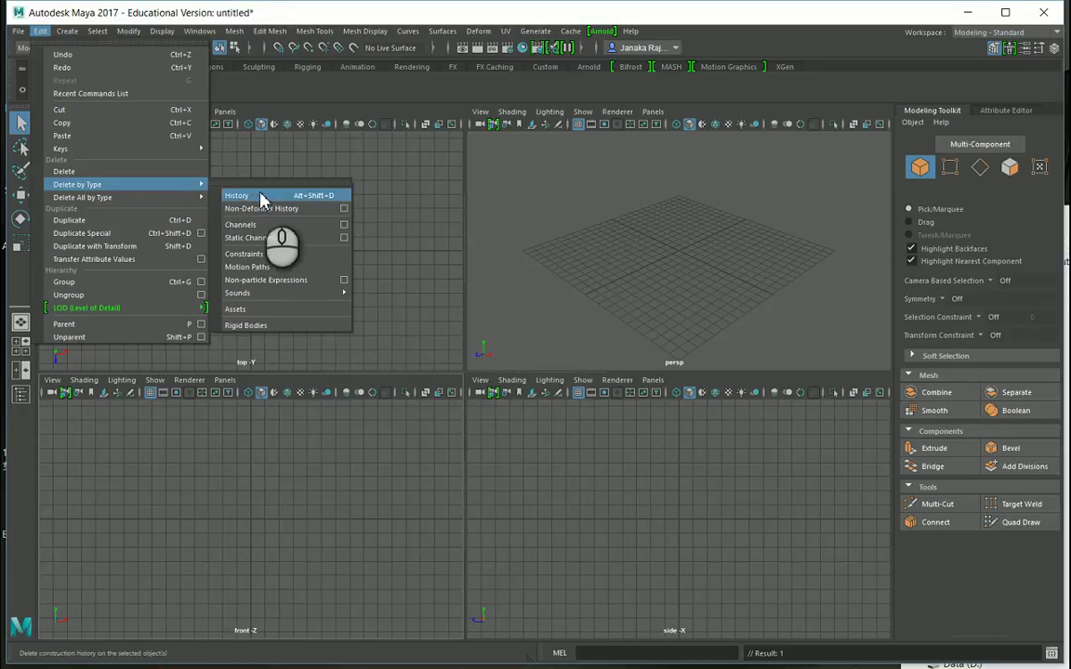
key(Escape)
key(Escape)
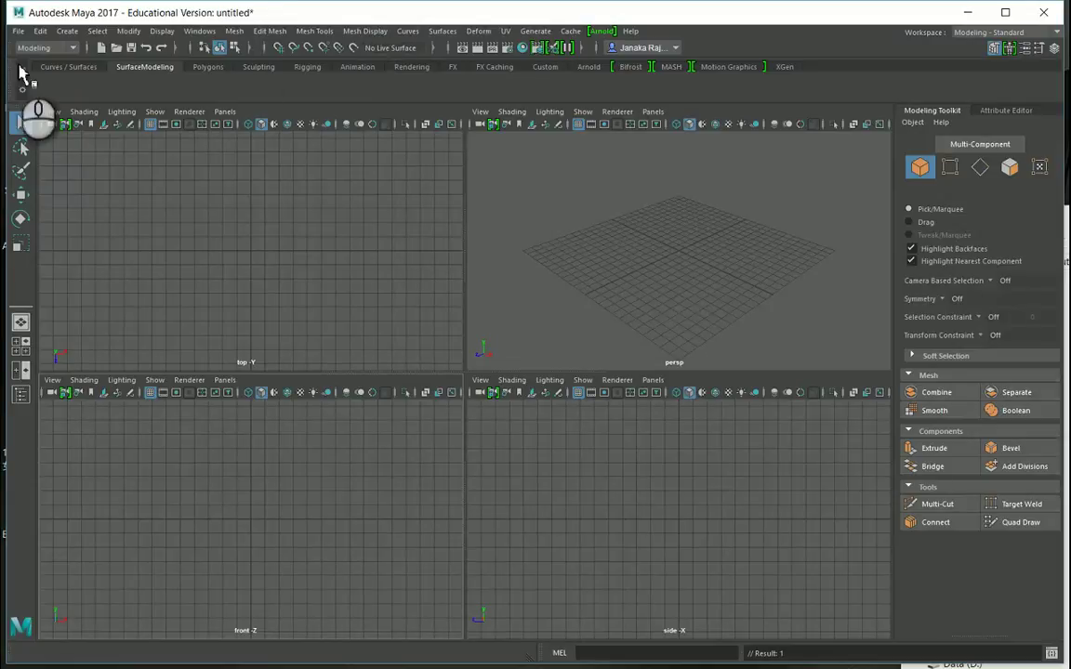
click(39, 31)
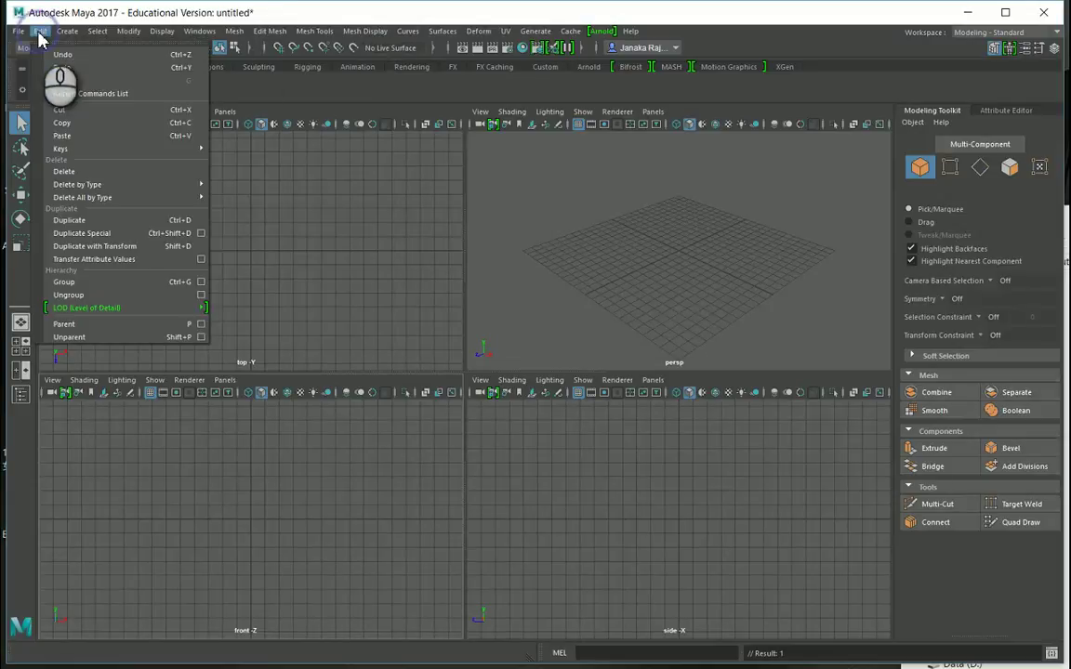
click(316, 11)
click(93, 67)
click(147, 66)
click(208, 67)
click(262, 67)
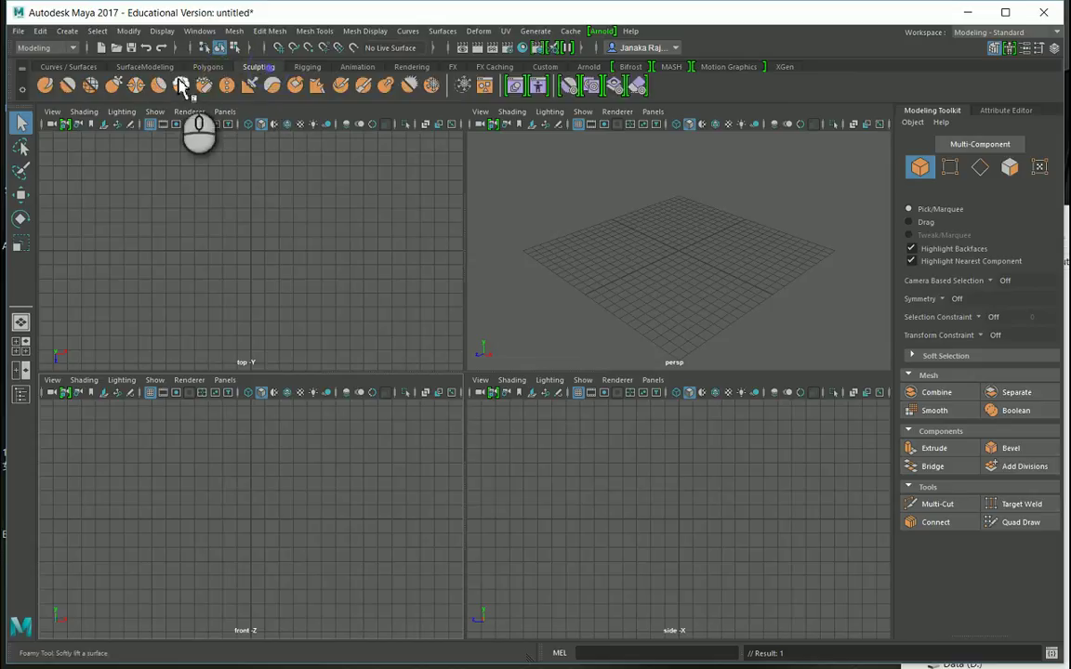
Add the Delete by Type History command to the SurfaceModeling shelf
click(144, 67)
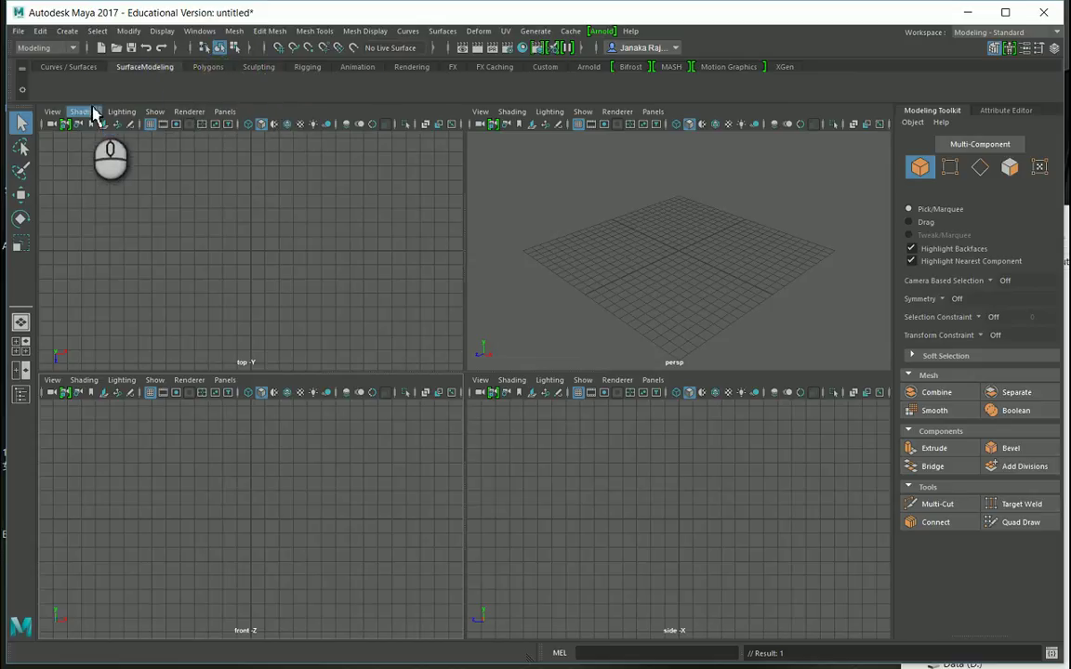
click(40, 32)
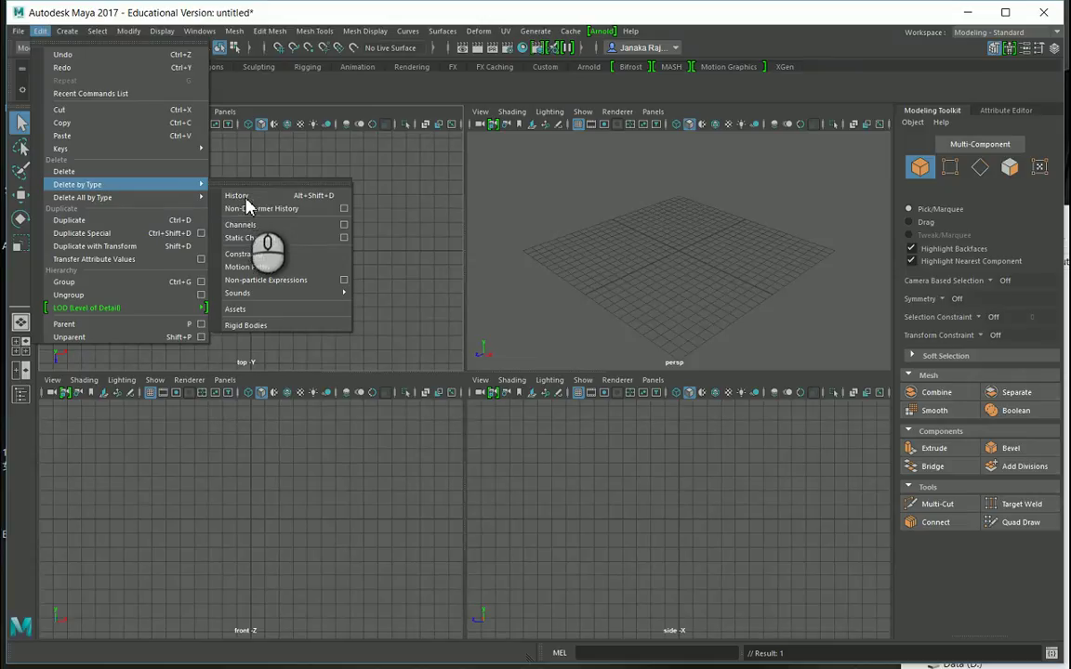
click(245, 197)
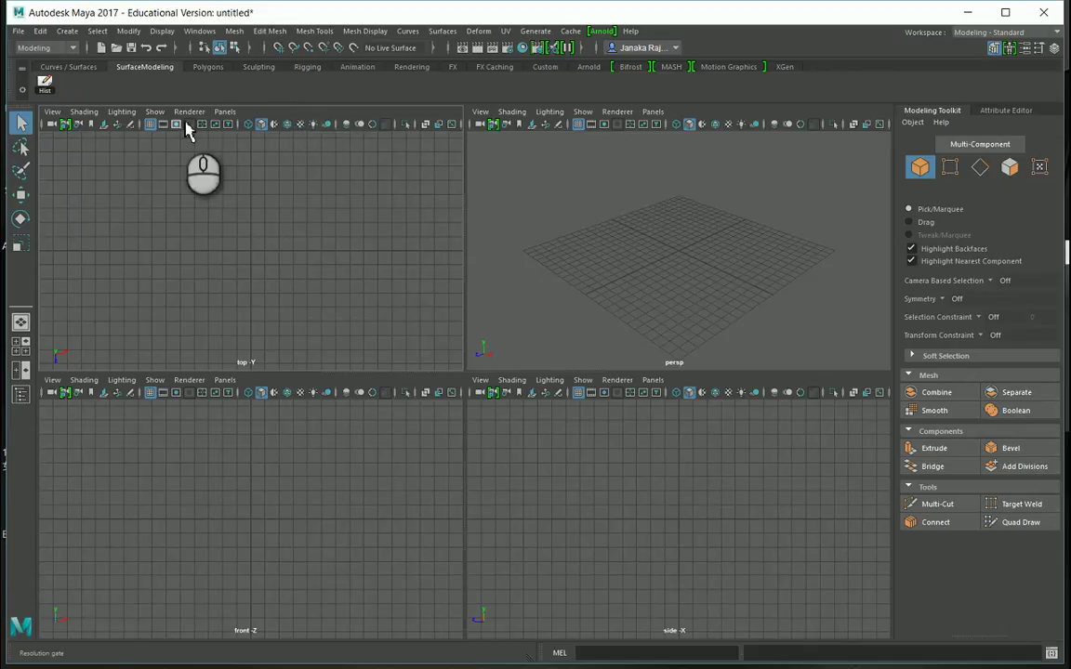
Add a Modify command to the SurfaceModeling shelf as the second item, beside Hist
click(128, 30)
mouse_move(201, 64)
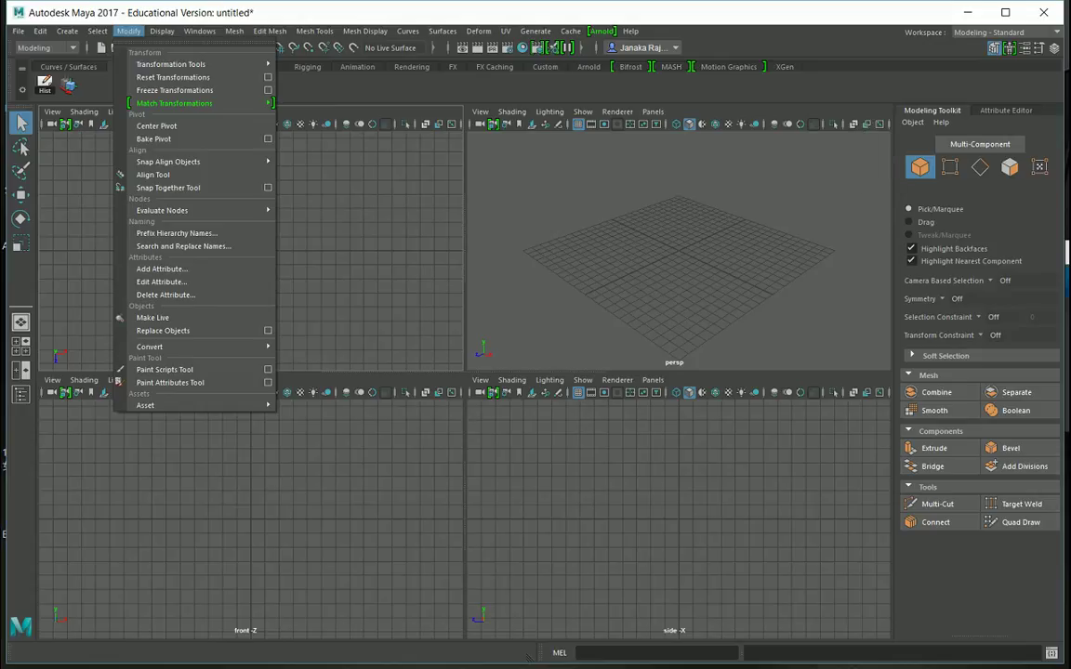
click(795, 284)
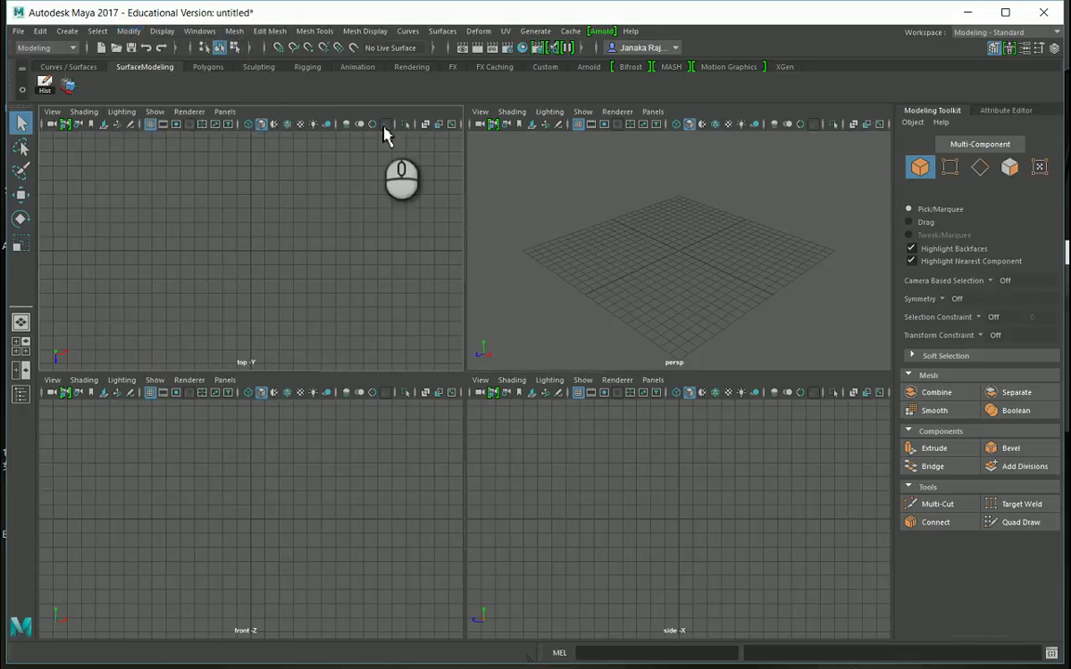
Turn off Keep originals in the Attach Surfaces options, save the settings, and reopen the options to check them
click(443, 32)
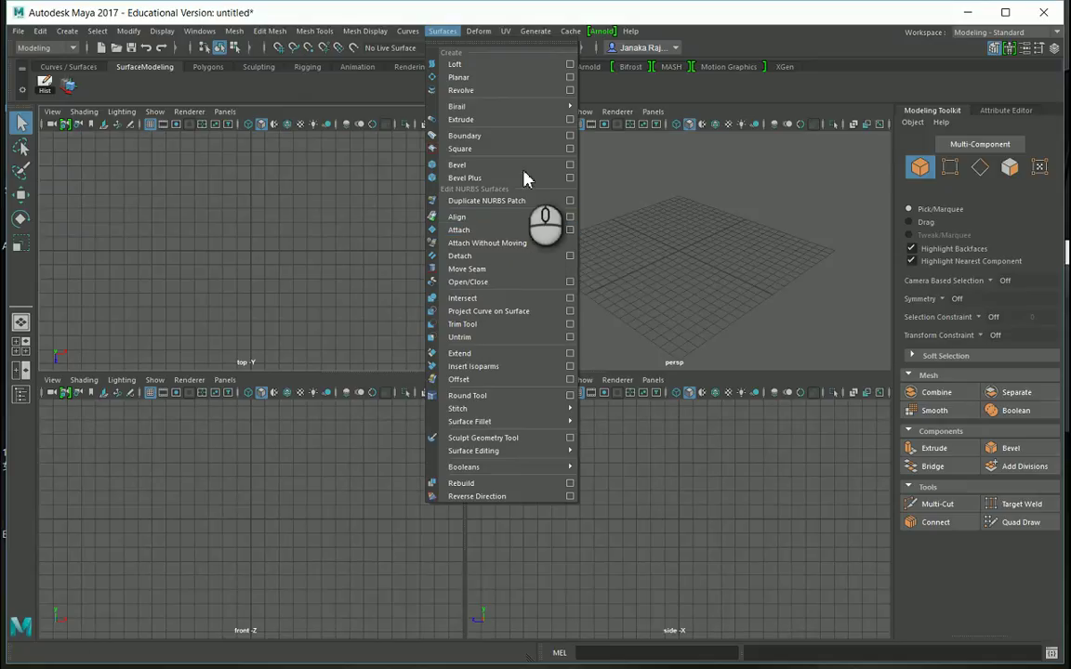
click(570, 230)
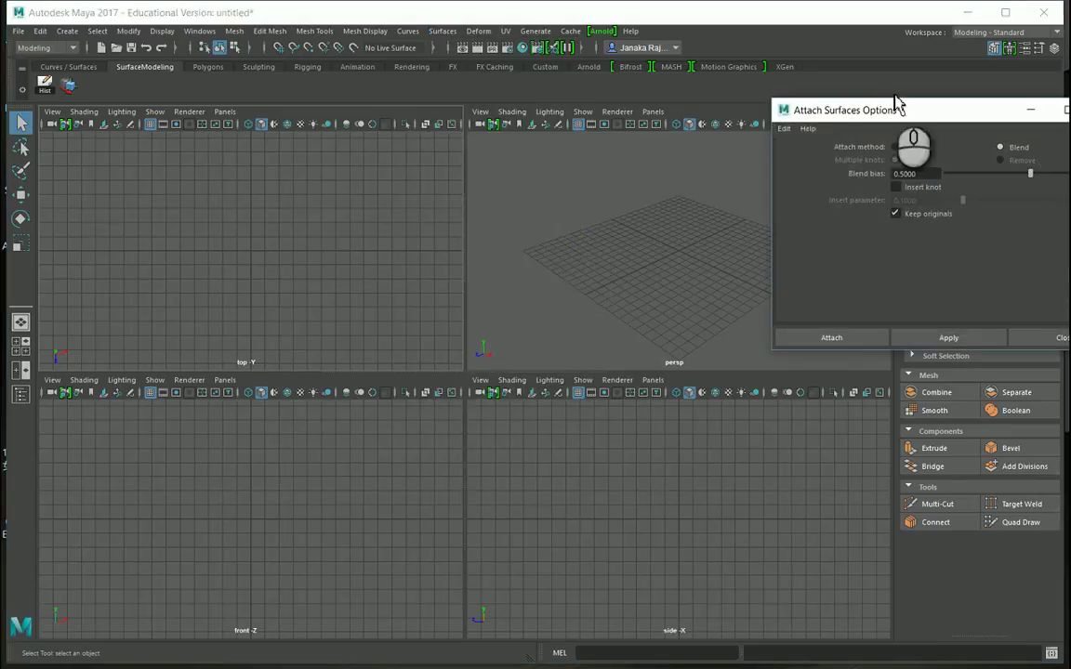
drag(902, 112, 288, 110)
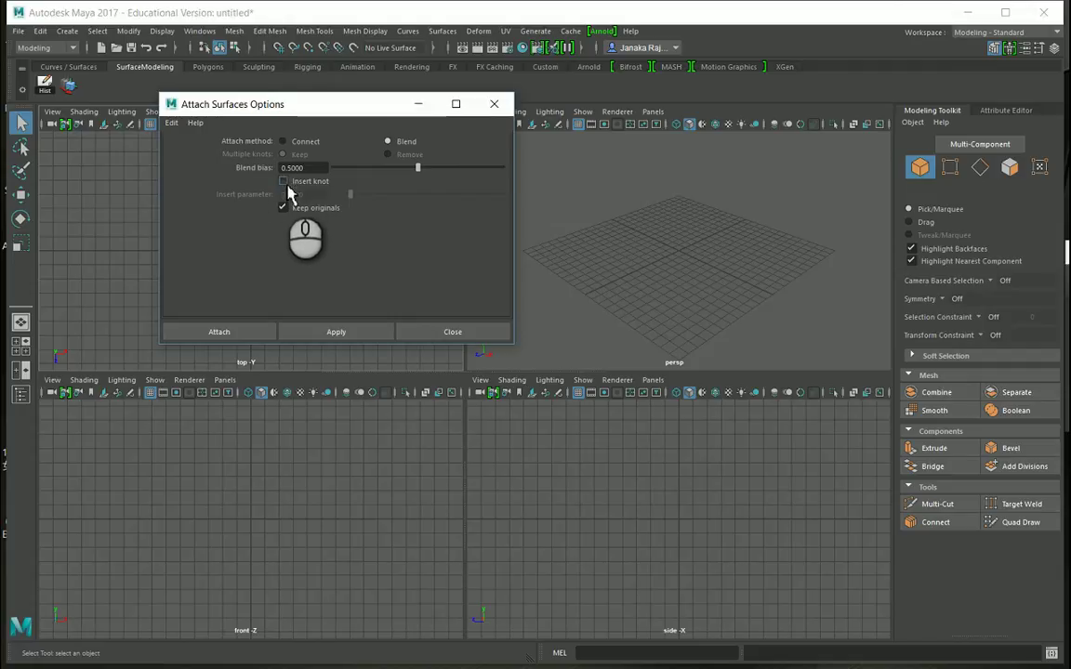
click(282, 207)
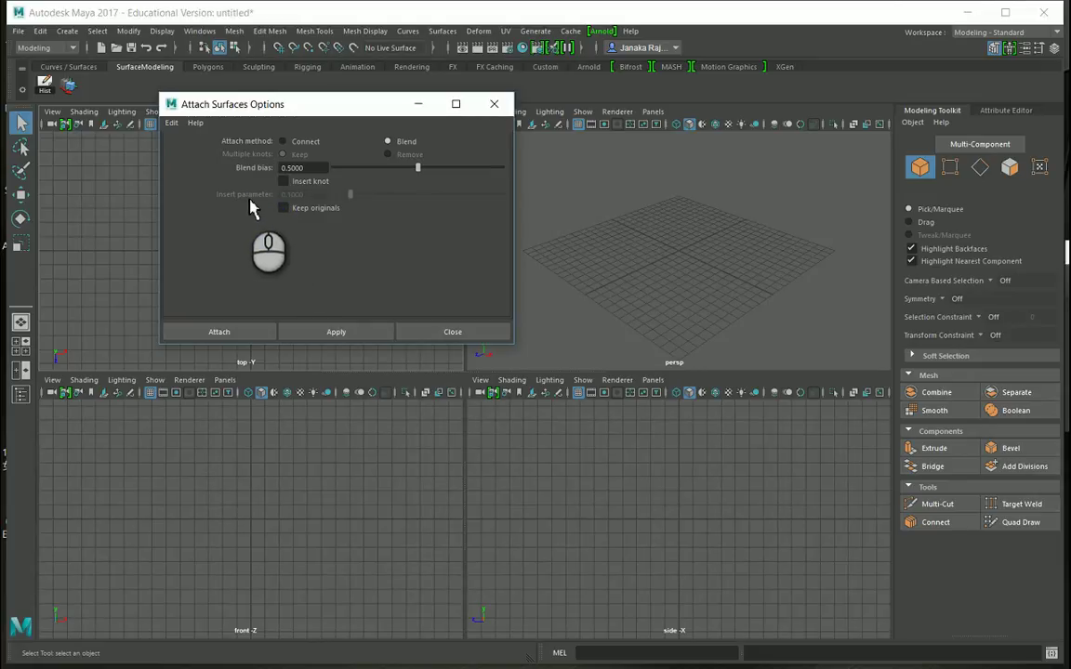
click(171, 124)
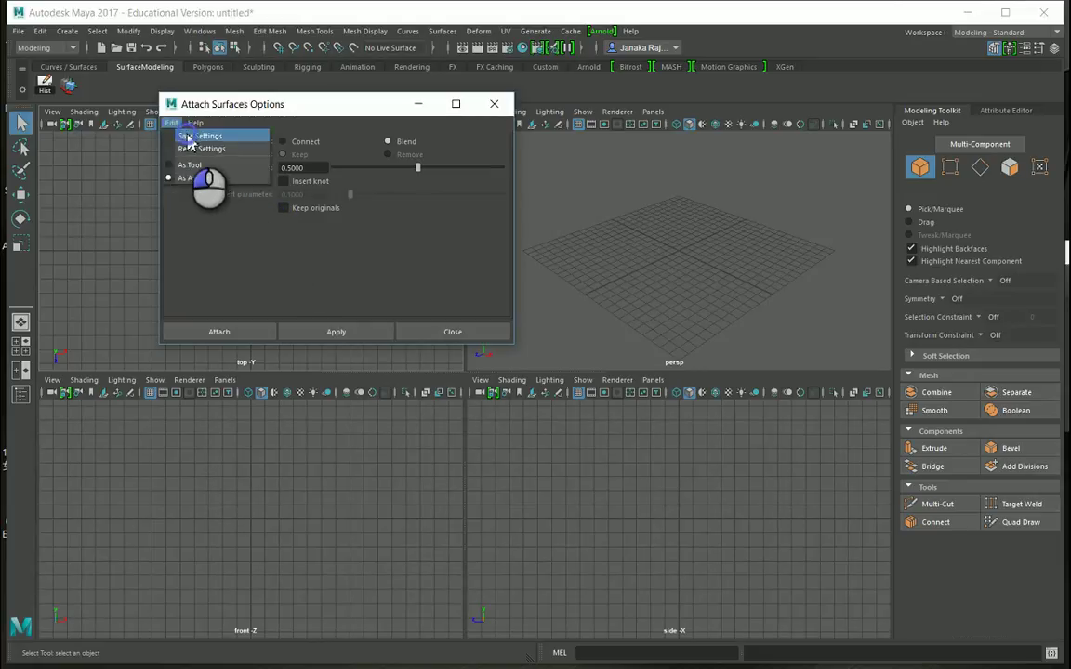
click(191, 137)
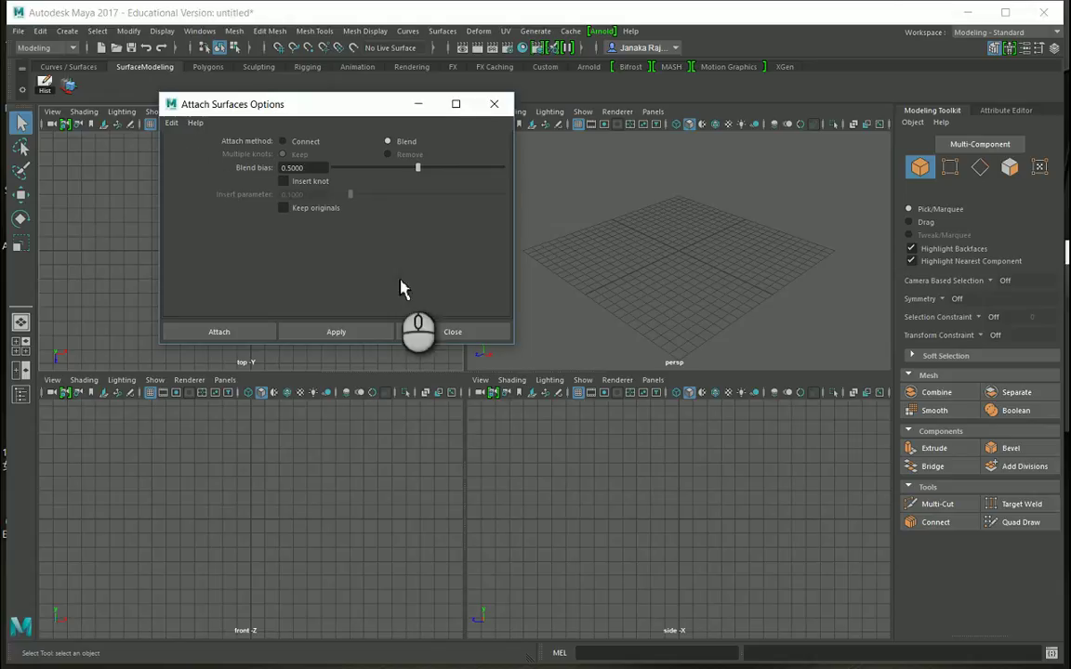
click(485, 335)
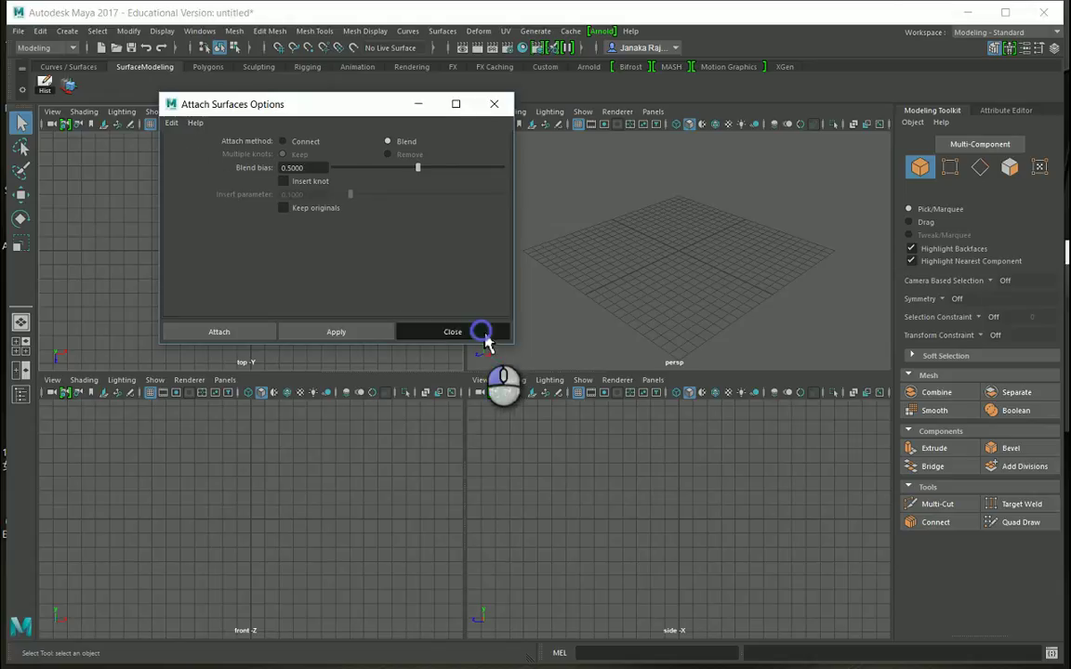
click(443, 33)
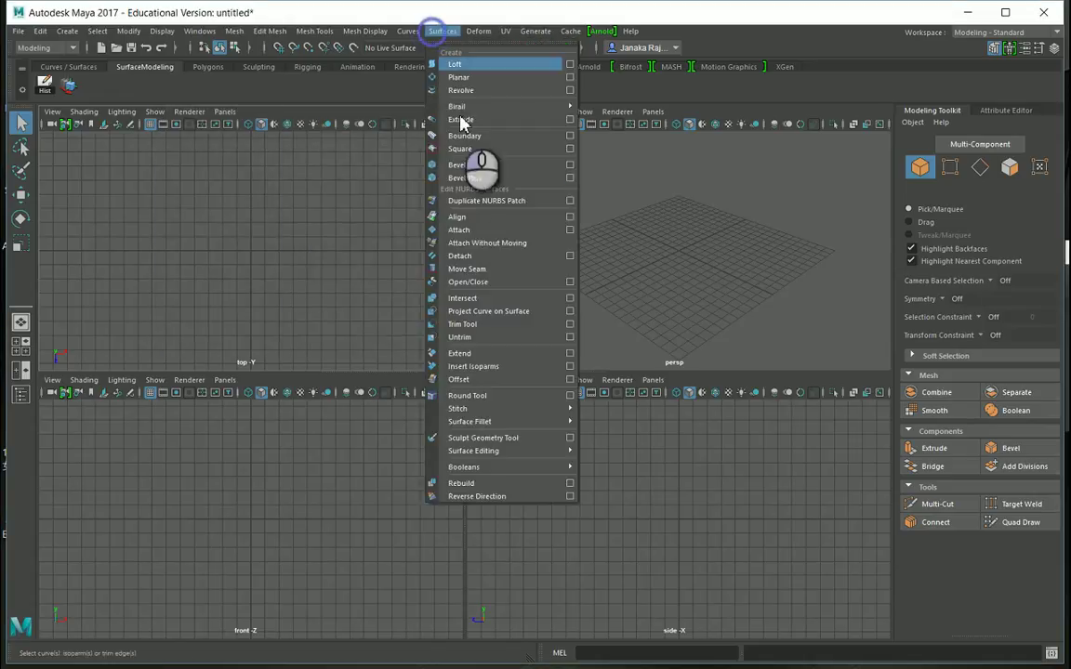
click(570, 231)
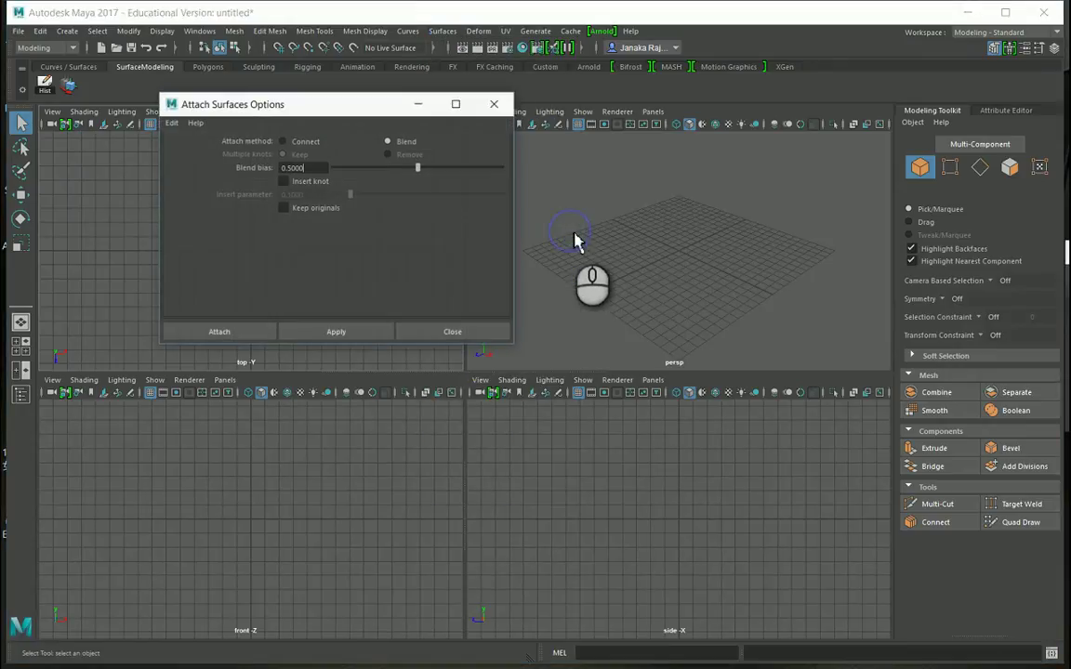
click(494, 105)
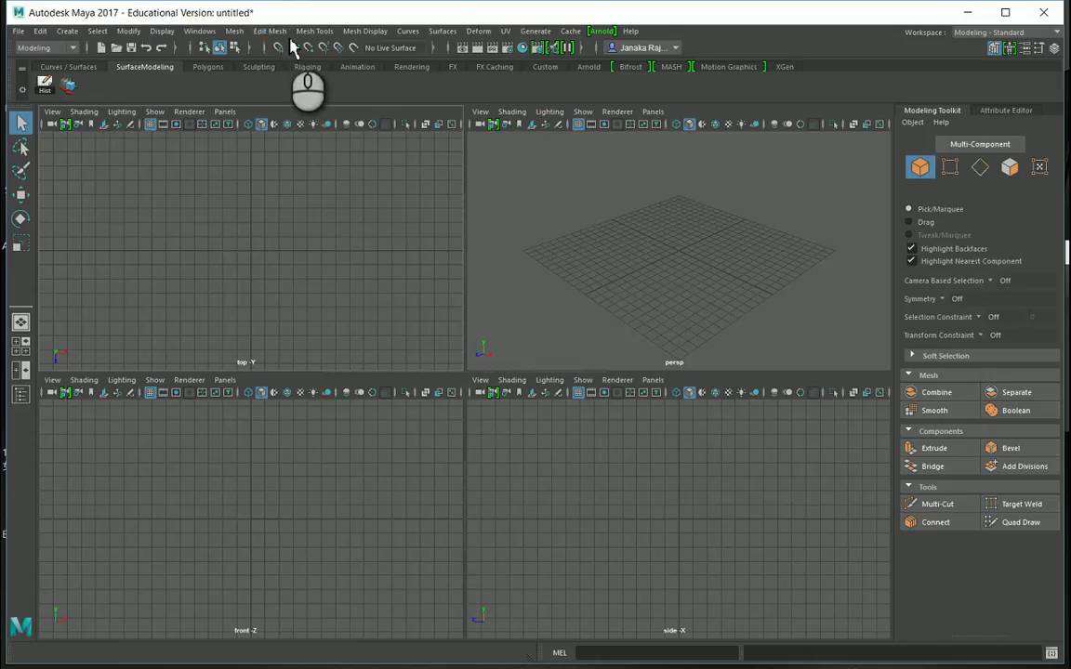
Add the Attach surfaces command to the SurfaceModeling shelf as its third item
click(442, 31)
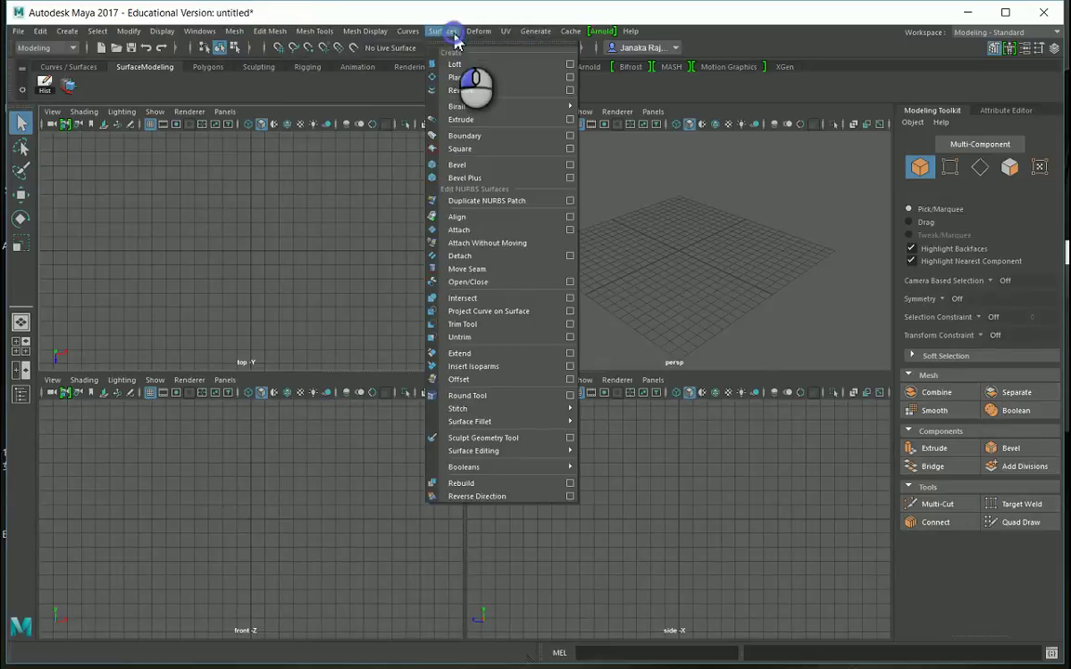
click(505, 231)
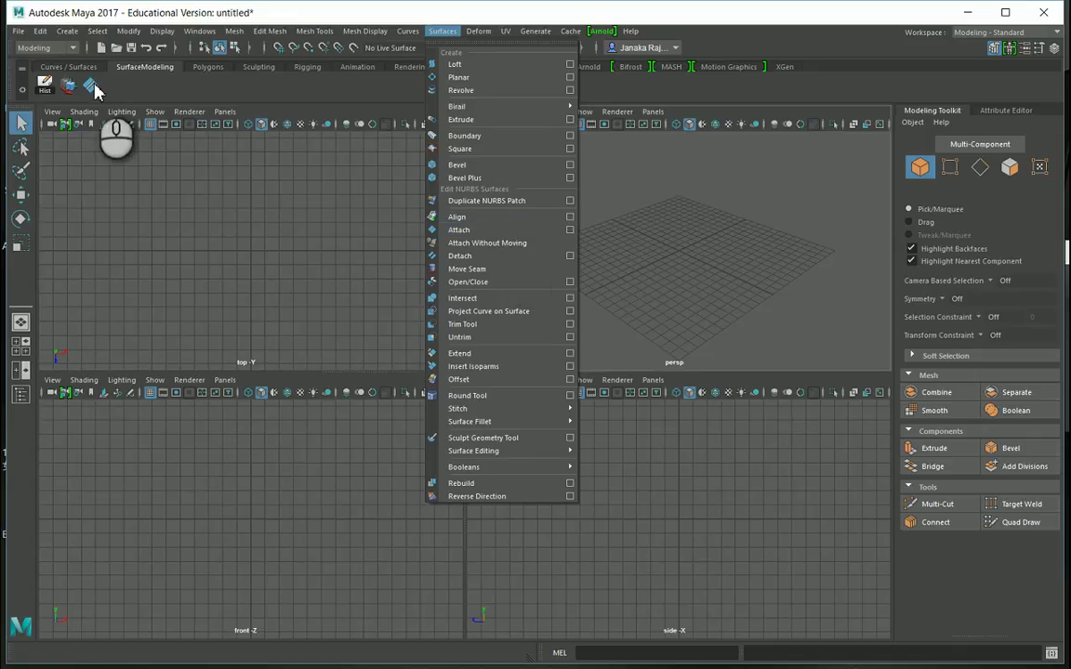
Set the Rebuild Surface options to parameter range 0 to #spans and keep CVs, save the settings, and close the options
click(570, 486)
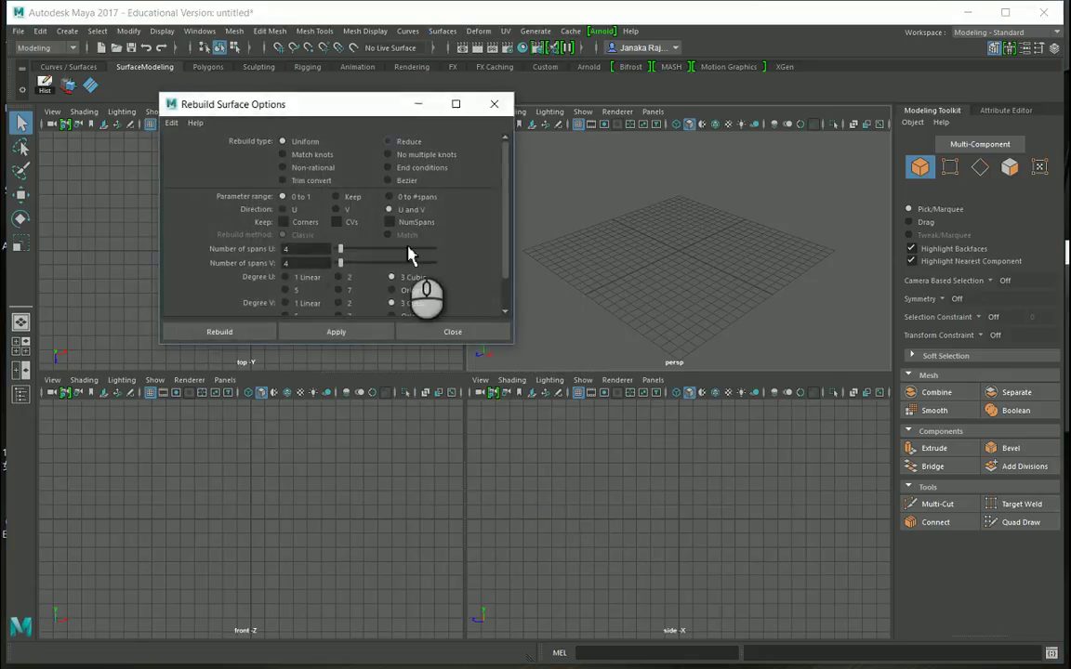
drag(510, 342, 583, 472)
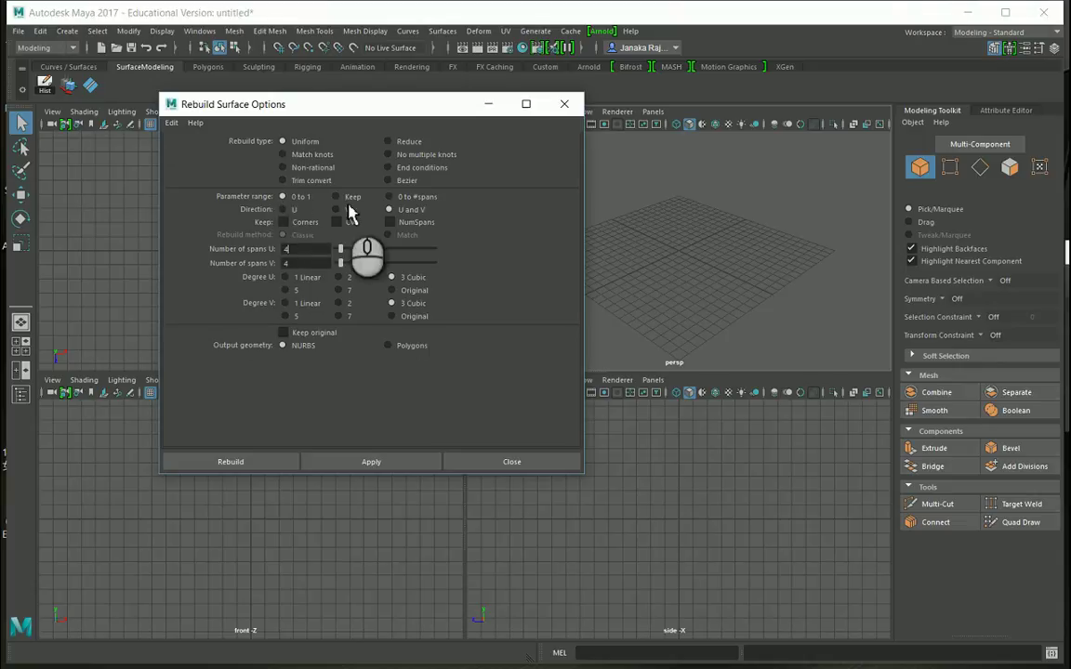
click(390, 197)
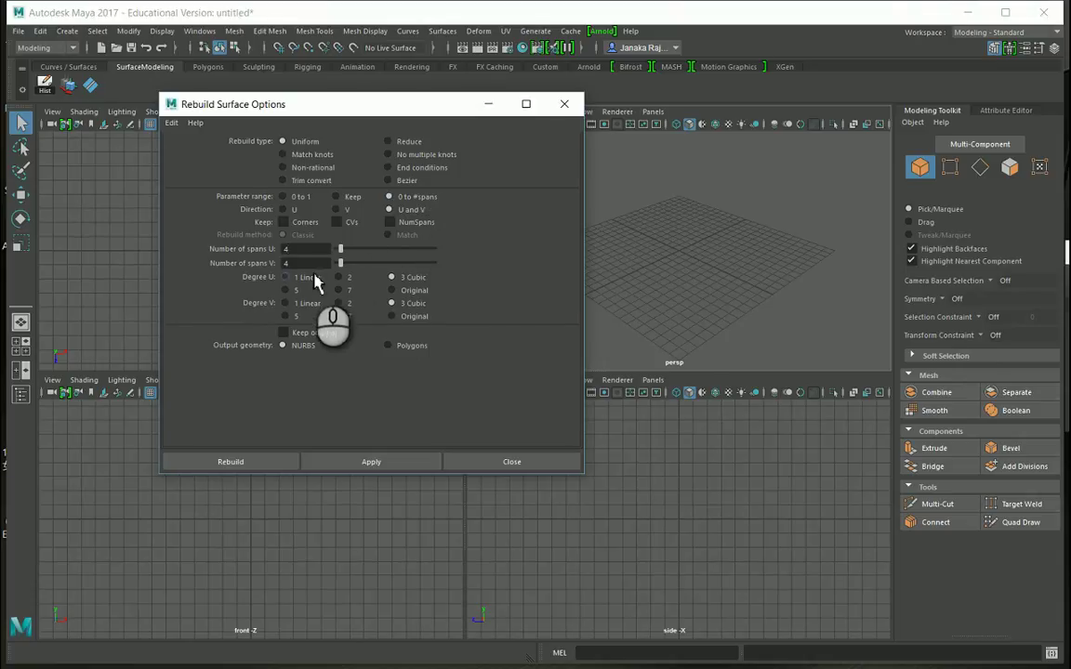
click(336, 223)
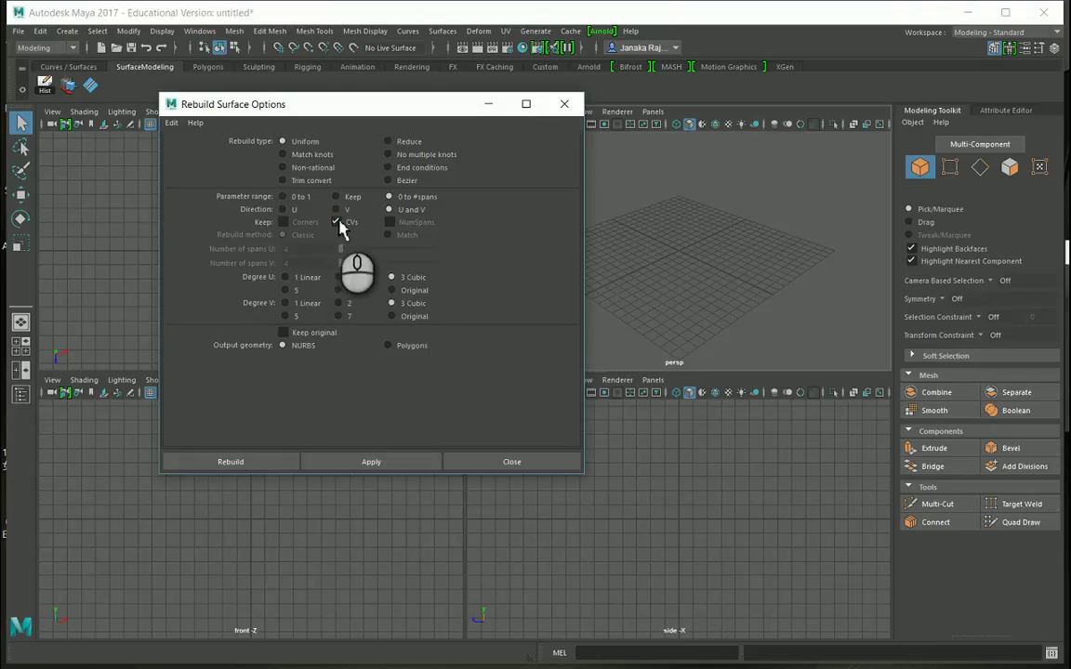
click(172, 124)
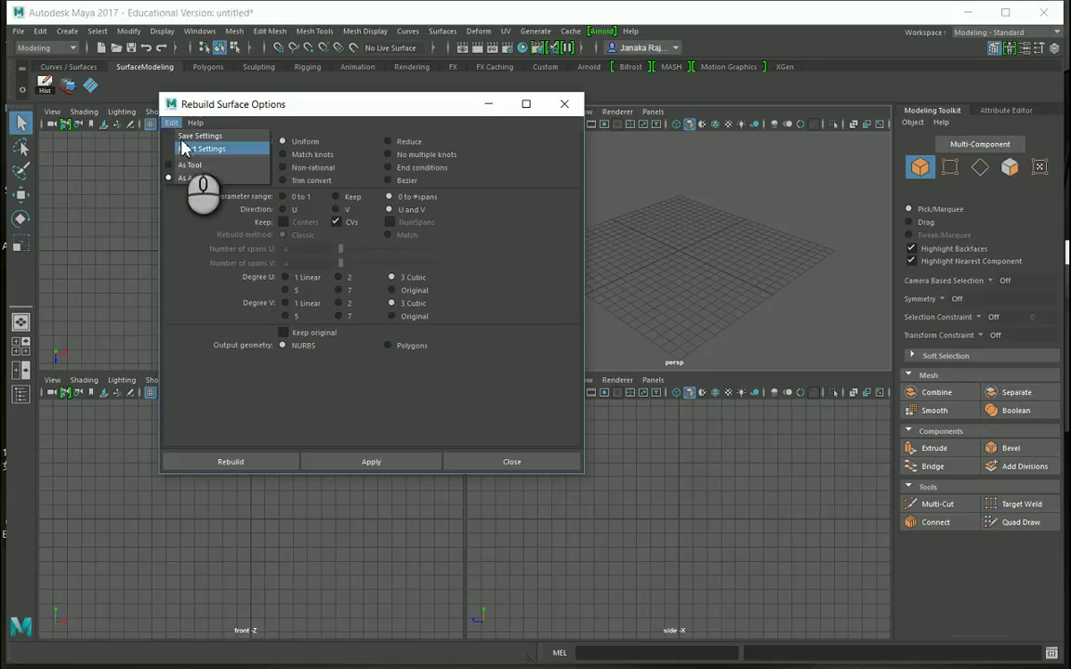
click(186, 140)
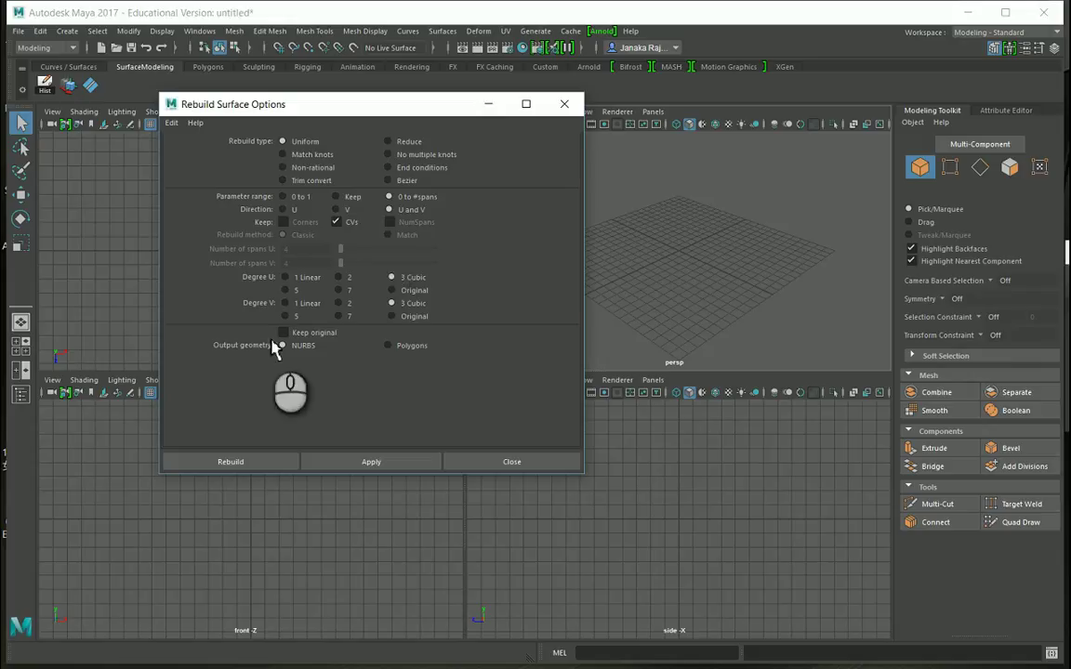
click(526, 471)
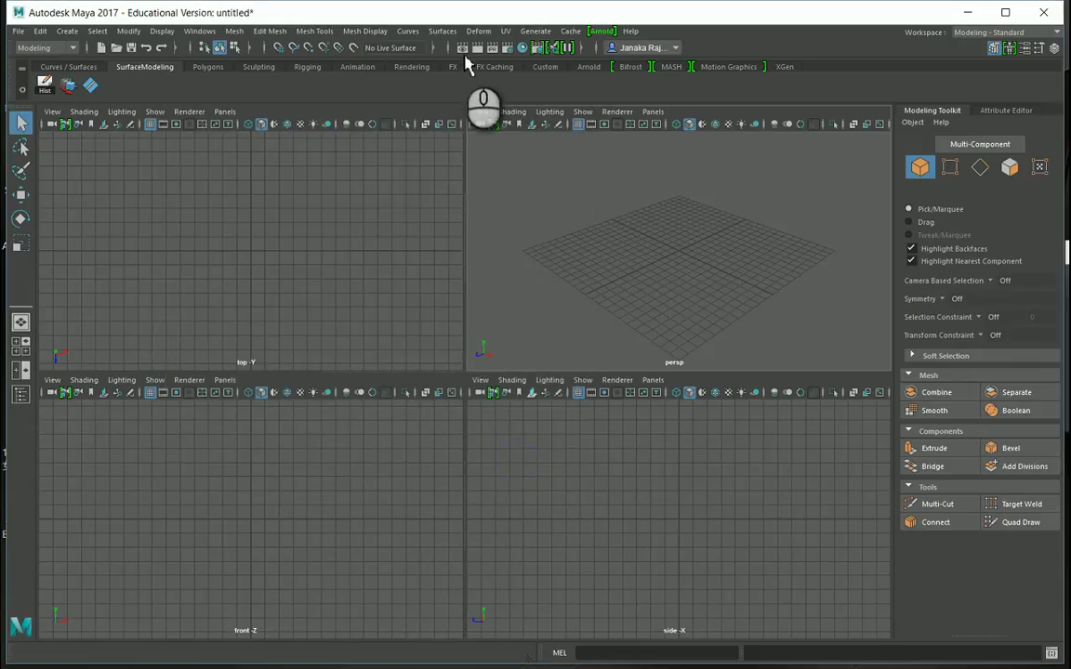
Reopen the Rebuild Surface options to check the saved settings, and close them again
click(442, 30)
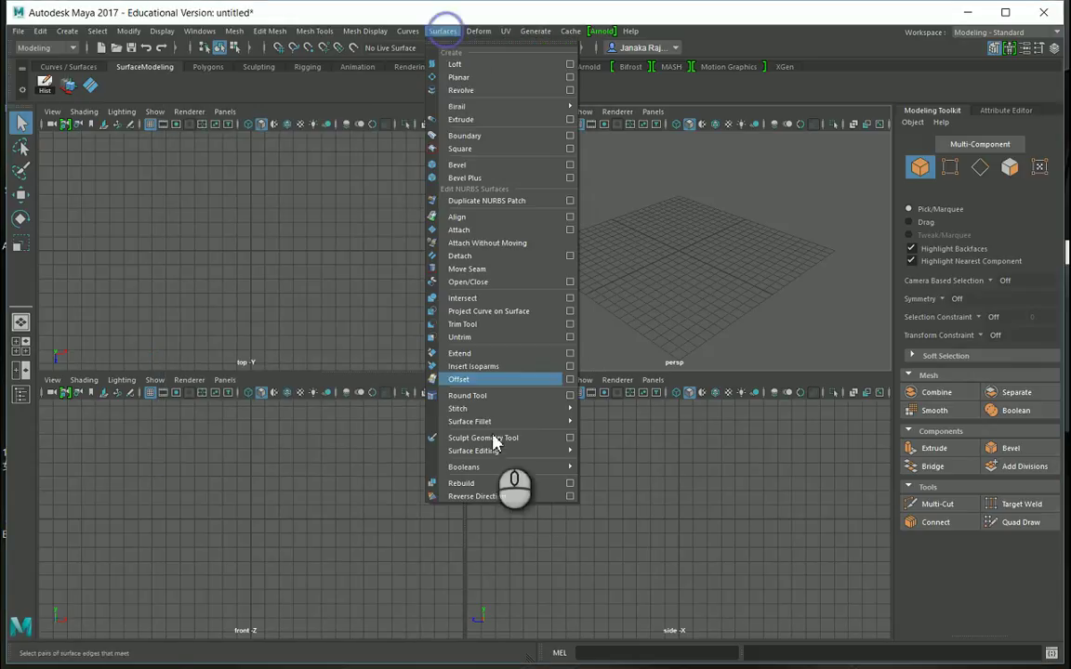
click(570, 483)
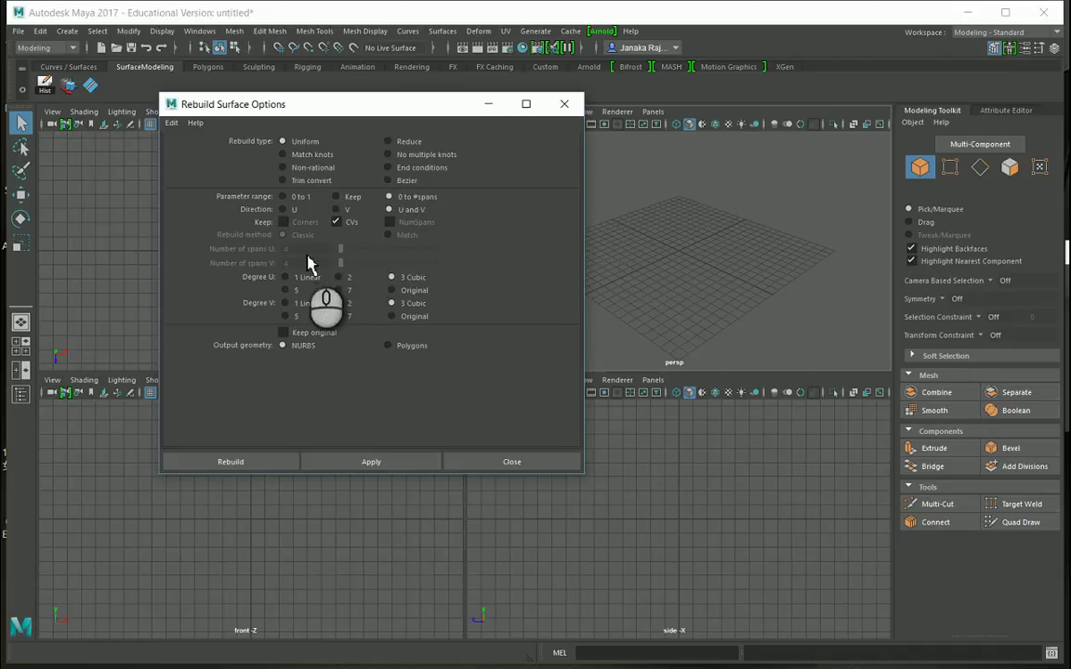
click(565, 103)
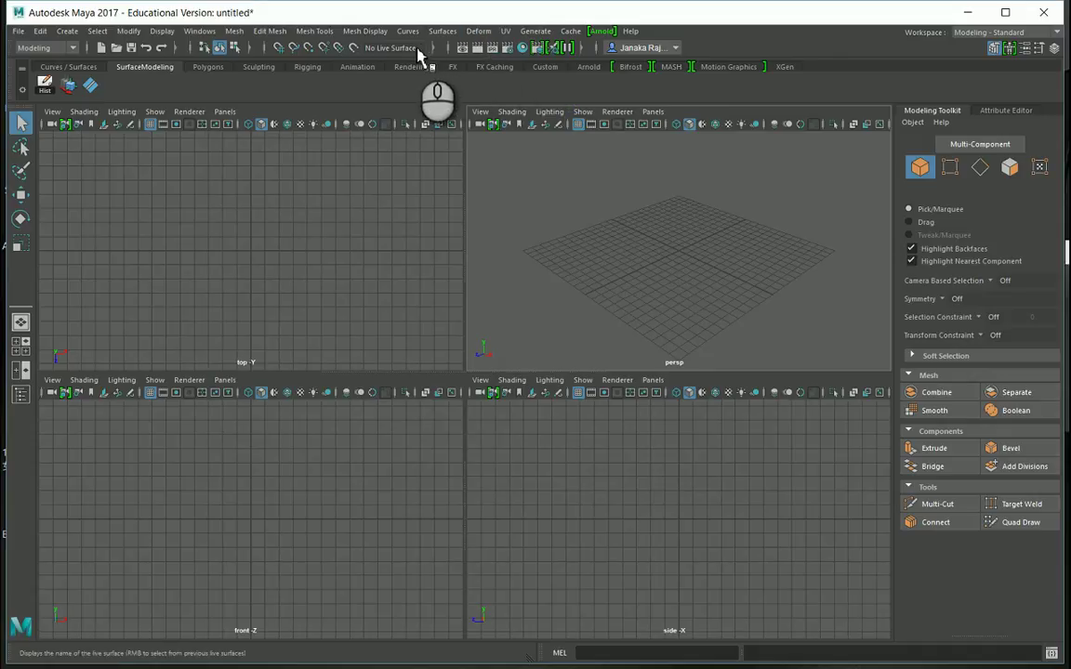
Add the surface Rebuild command to the SurfaceModeling shelf as its fourth item and try running it from there
click(444, 30)
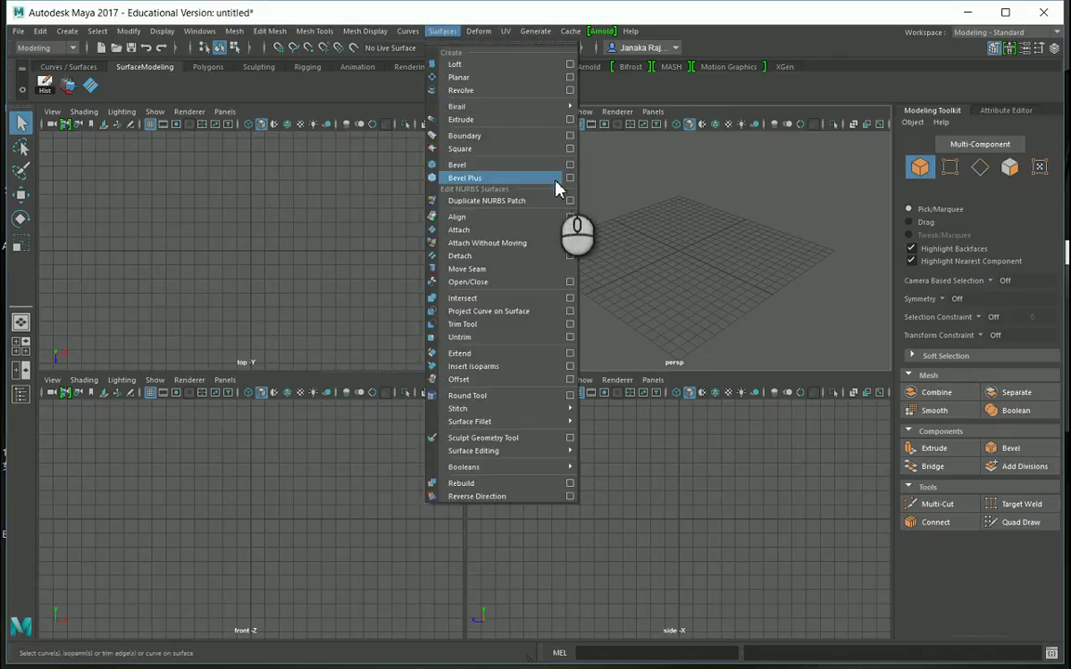
click(527, 485)
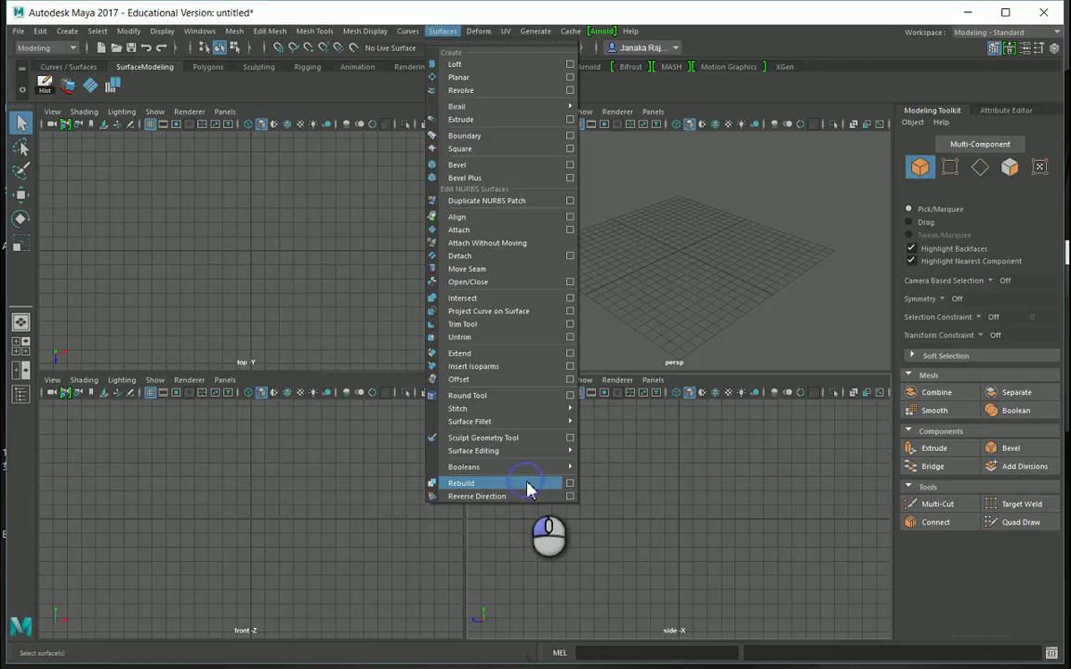
click(220, 7)
click(314, 5)
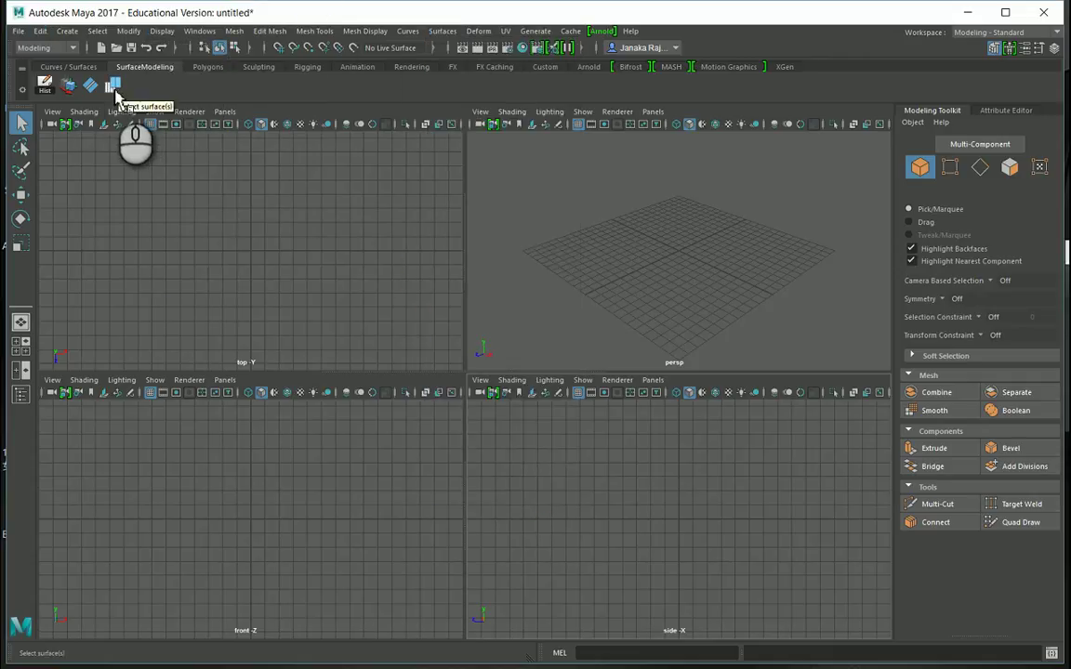
click(112, 86)
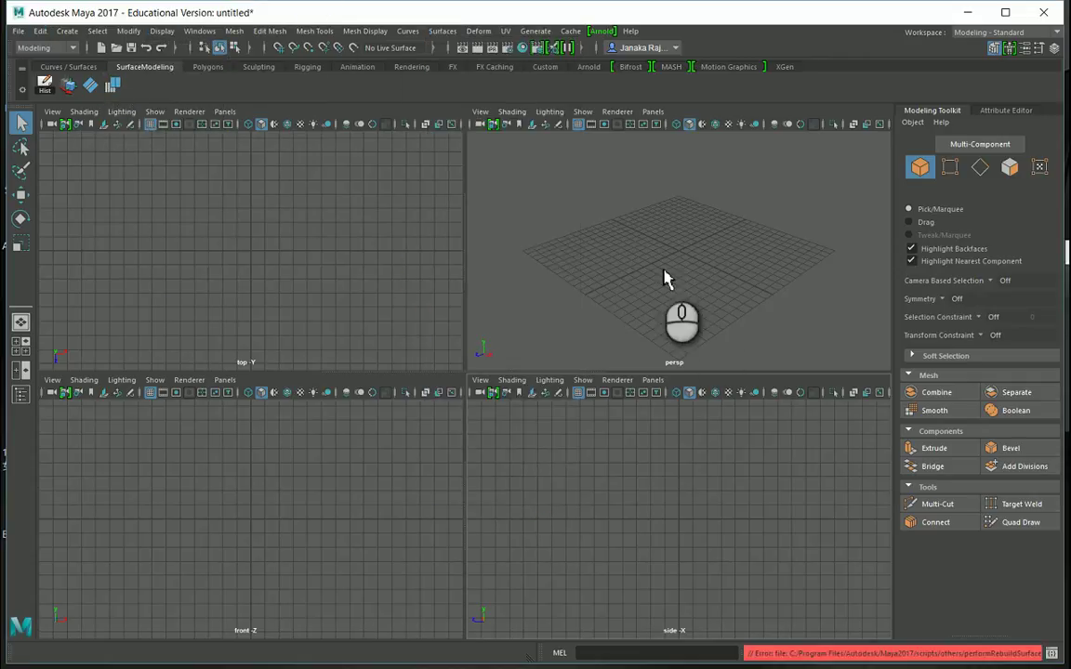
Reset the Detach Surfaces options to their defaults and add the surface Detach command to the SurfaceModeling shelf as its fifth item
click(444, 32)
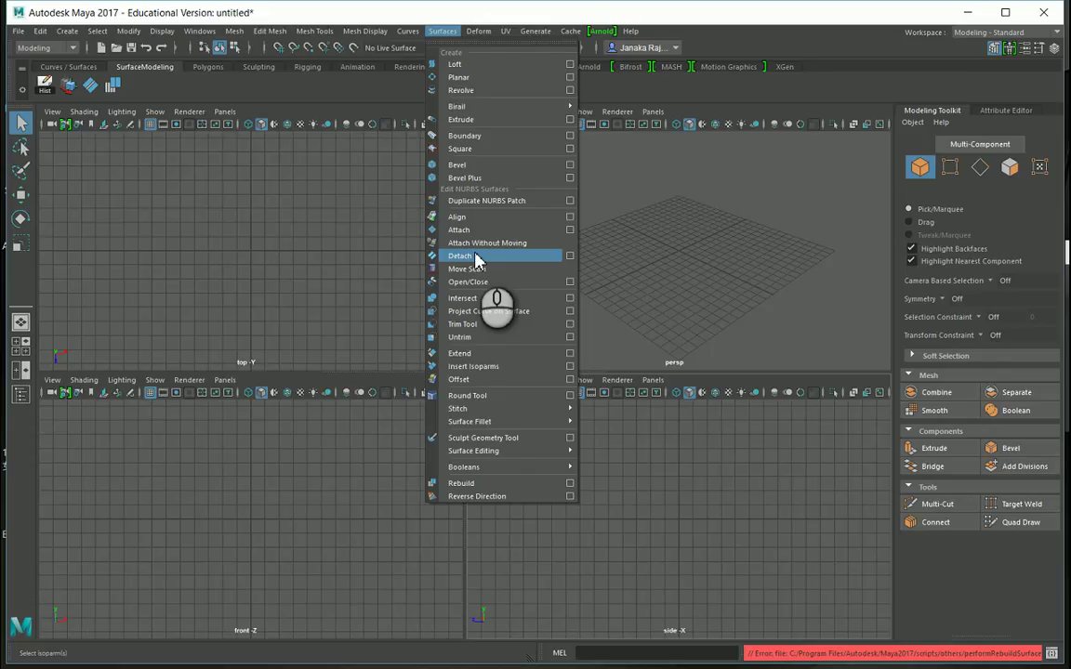
click(570, 256)
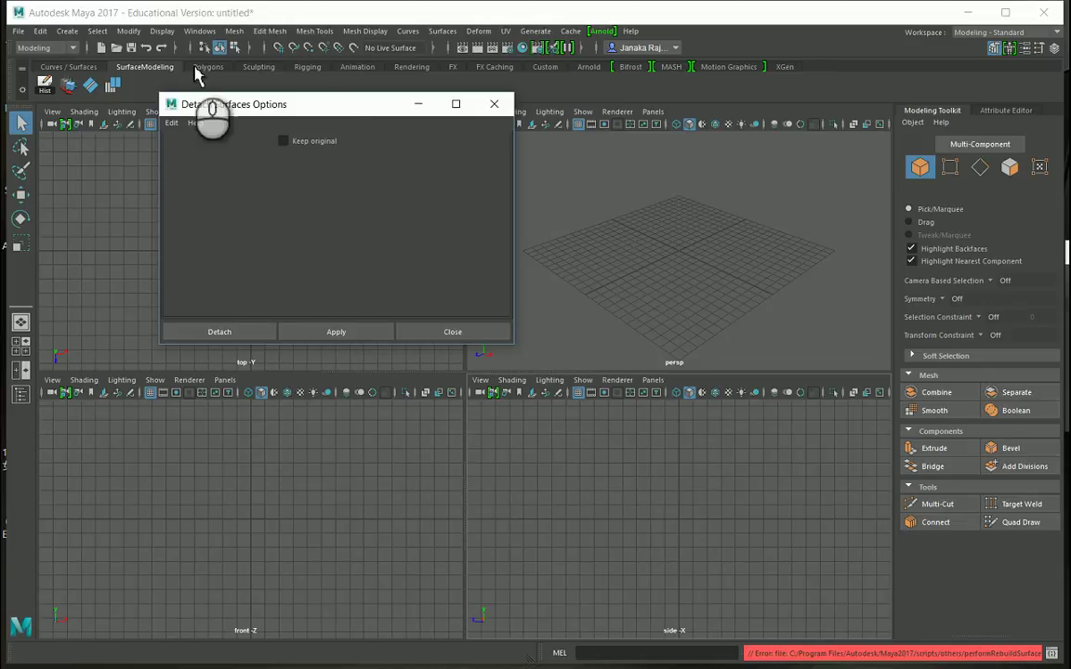
click(172, 123)
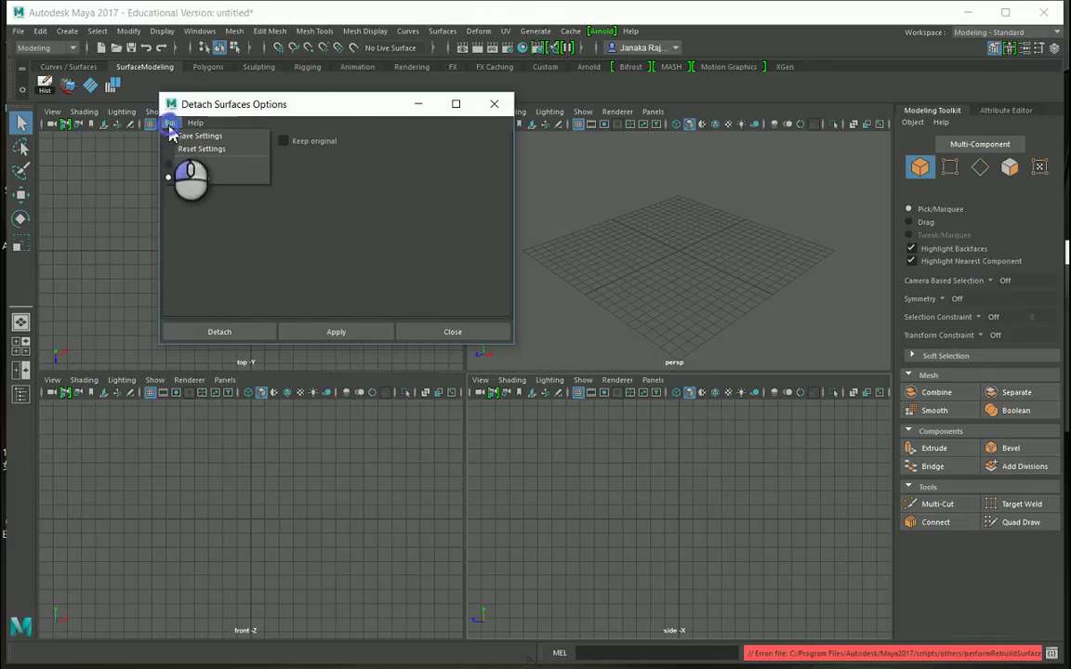
click(210, 150)
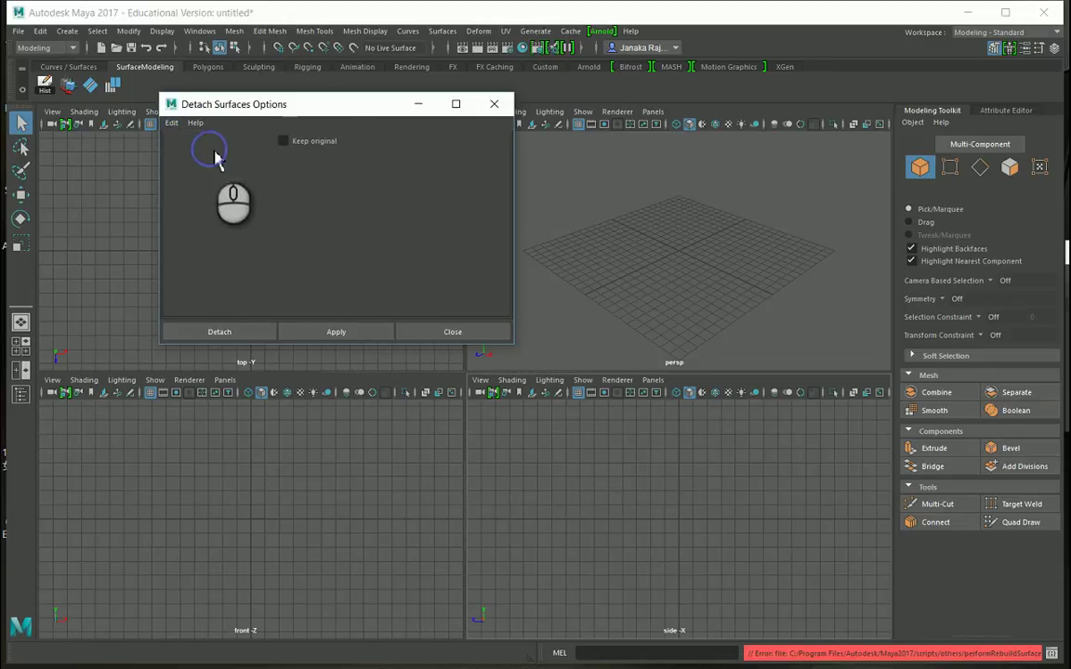
click(493, 104)
click(443, 32)
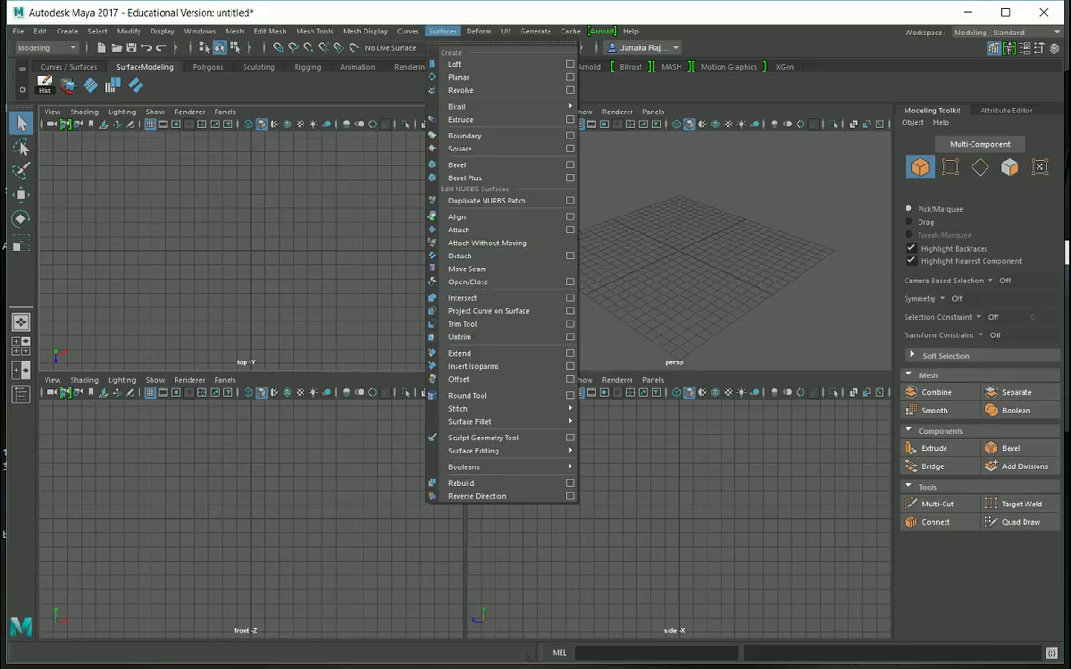
click(767, 195)
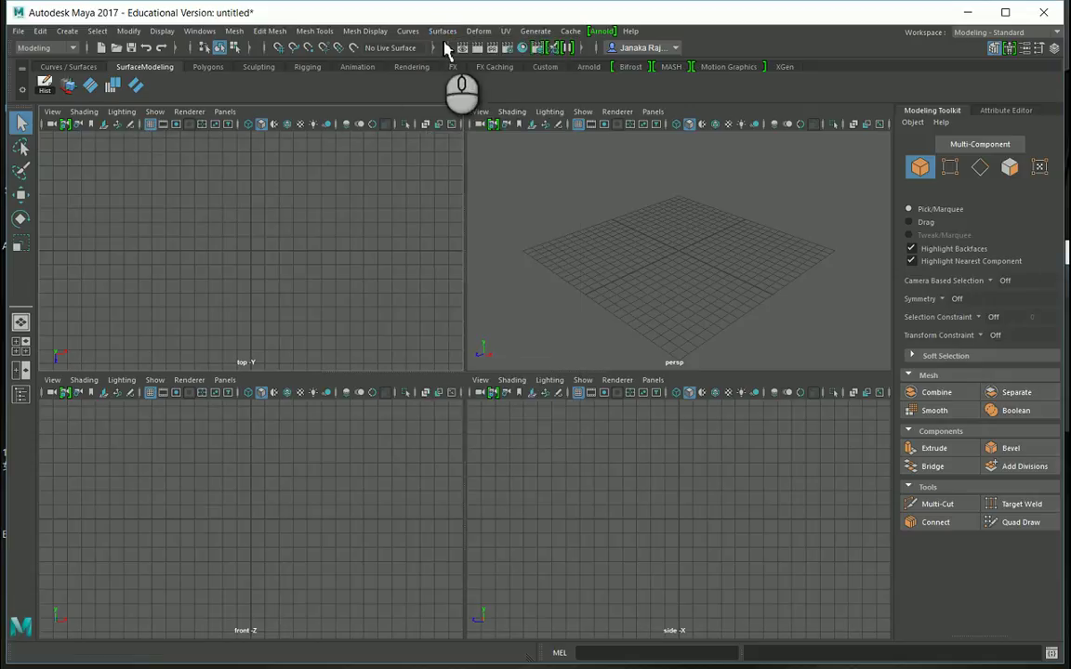
Reset the Insert Isoparms options to their defaults and close the options
click(442, 32)
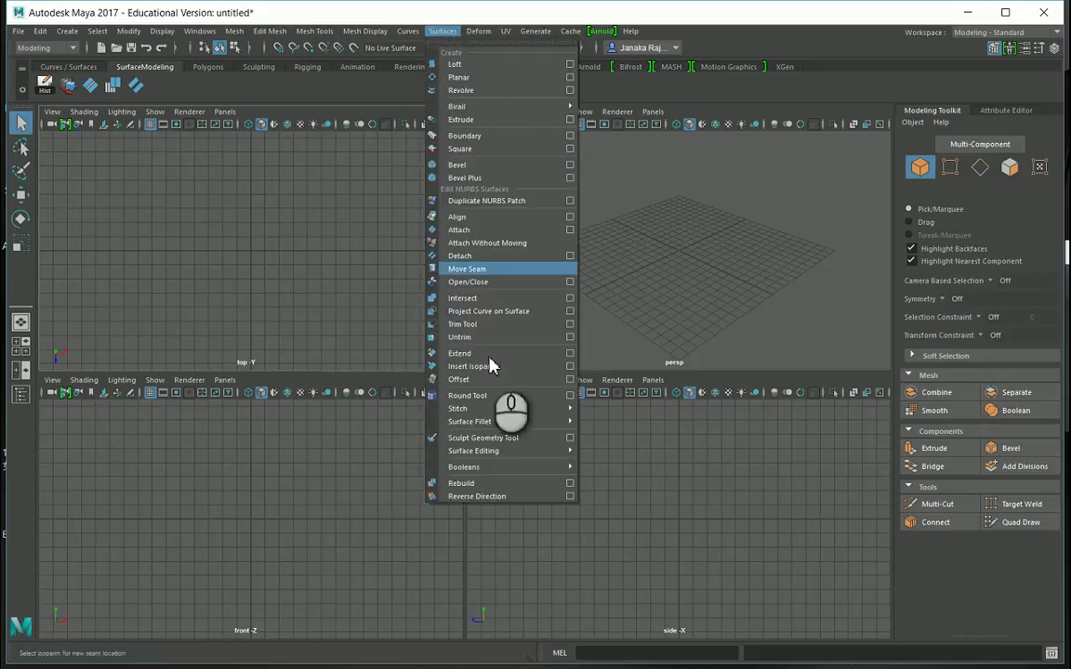
mouse_move(479, 31)
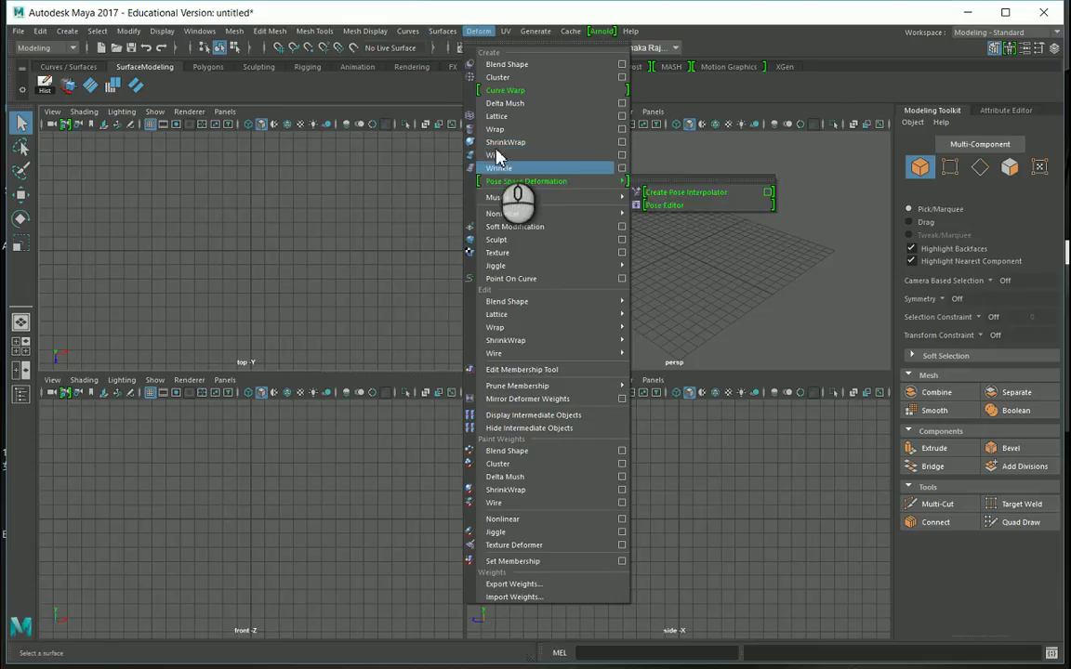
mouse_move(431, 35)
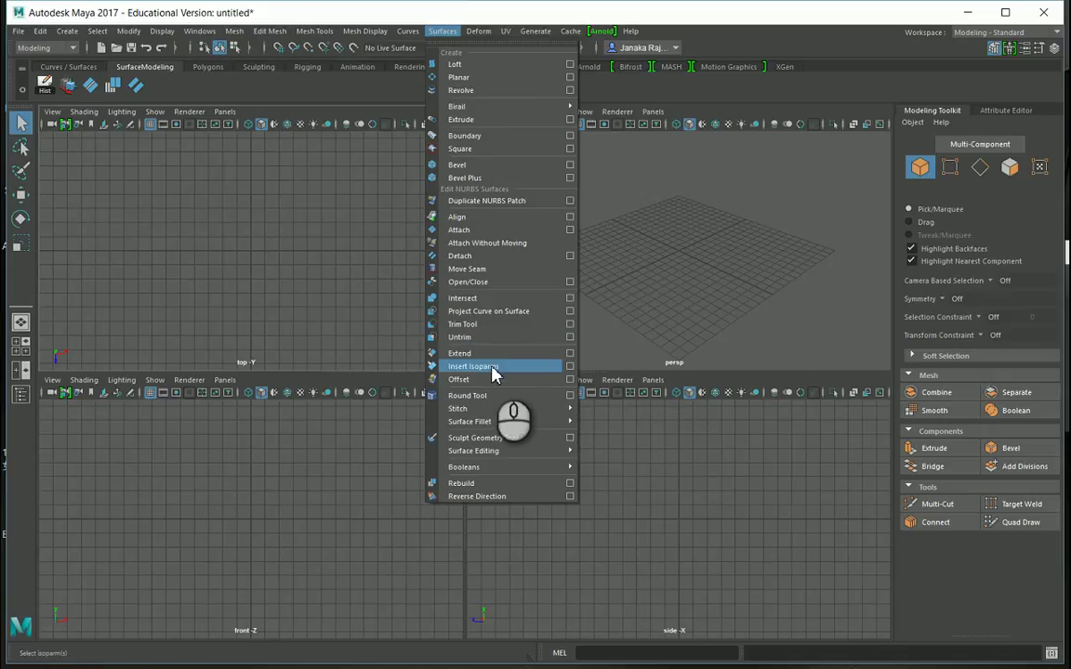
click(569, 367)
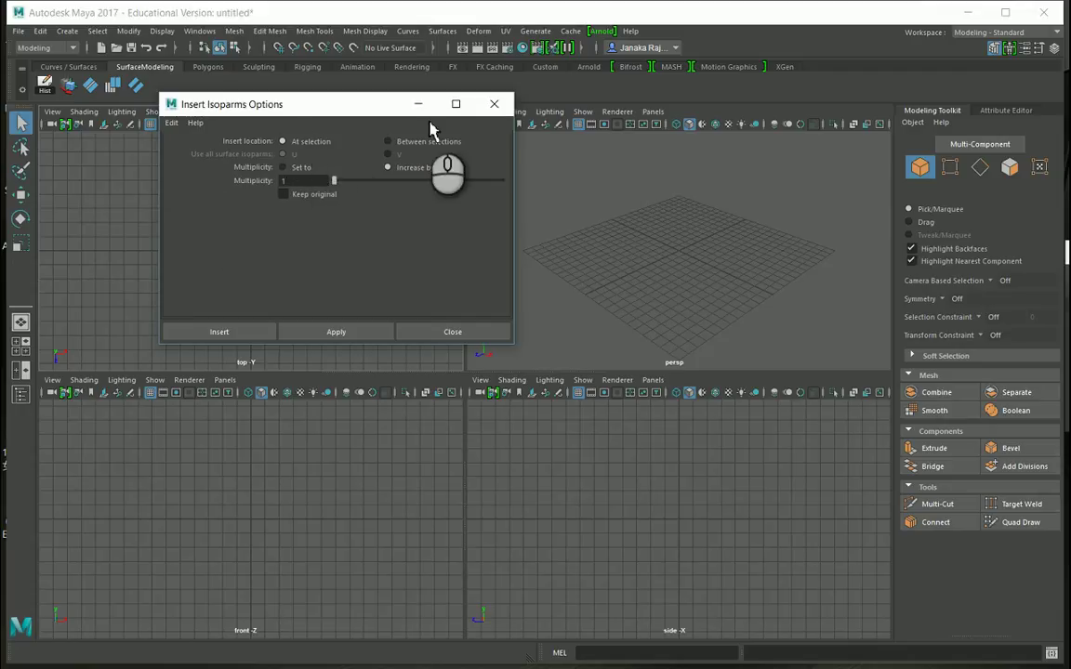
click(171, 123)
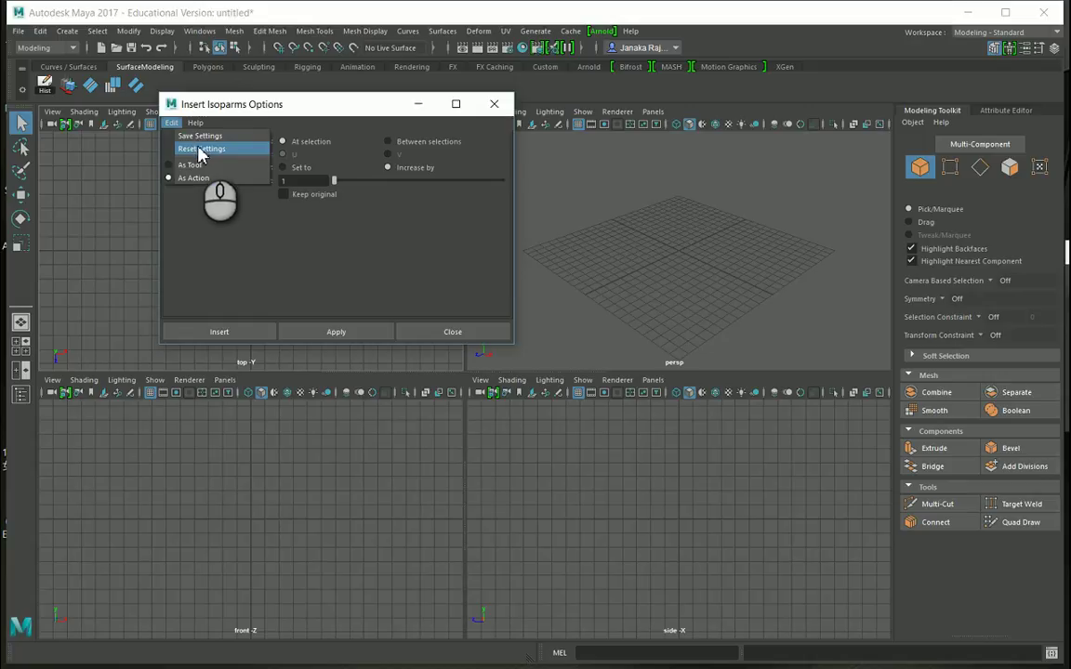
click(198, 149)
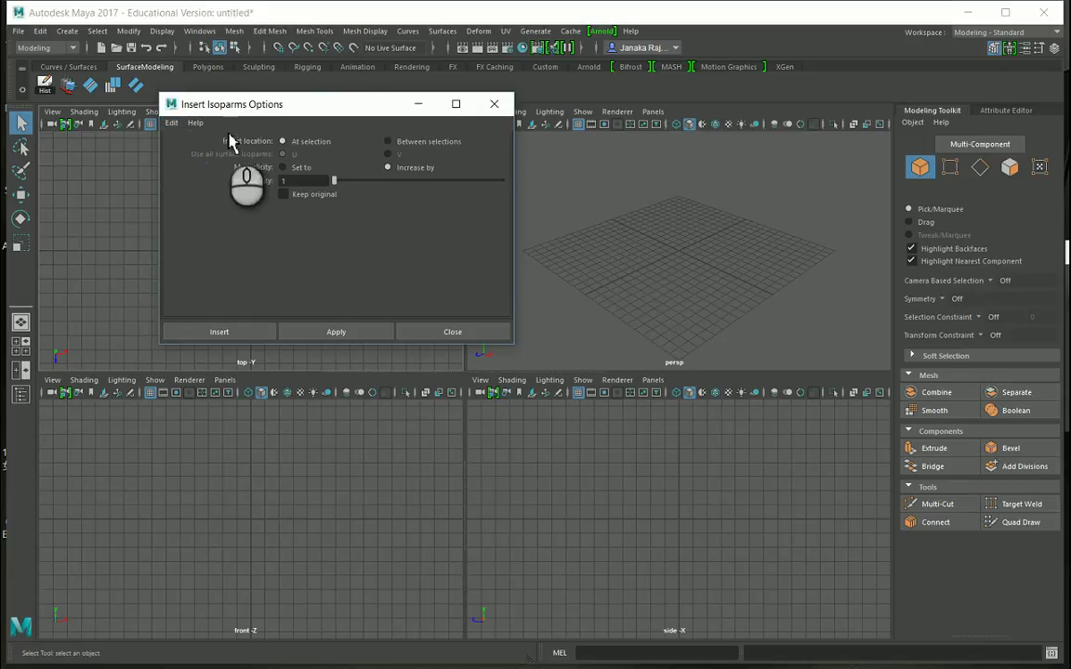
click(453, 332)
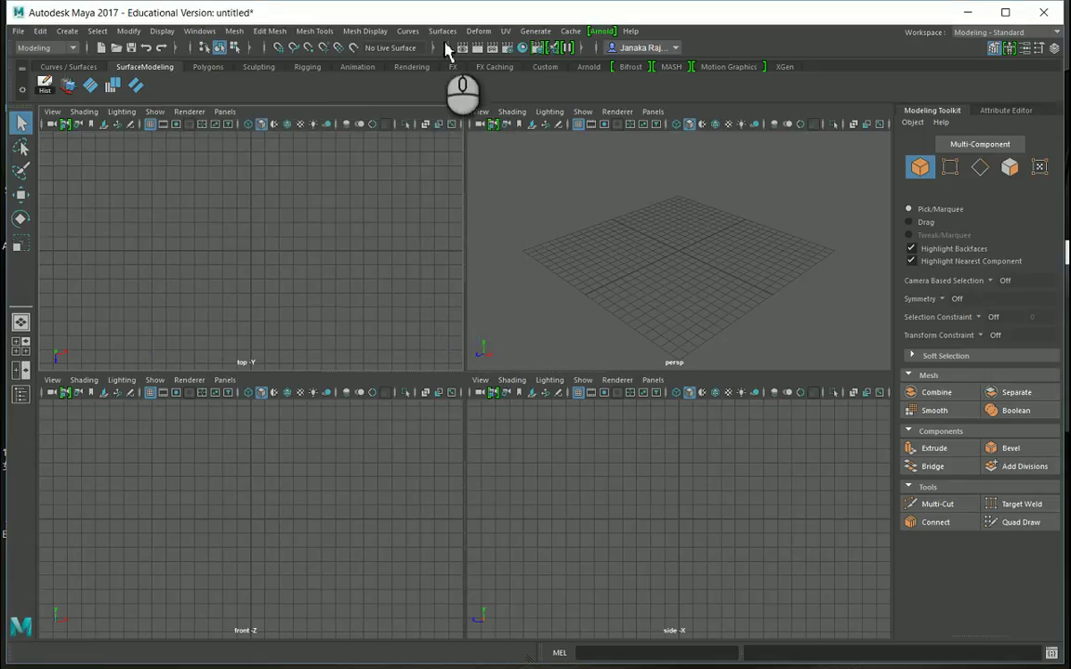
Add the Insert Isoparms command to the SurfaceModeling shelf as its sixth item, after Detach
click(443, 30)
mouse_move(537, 452)
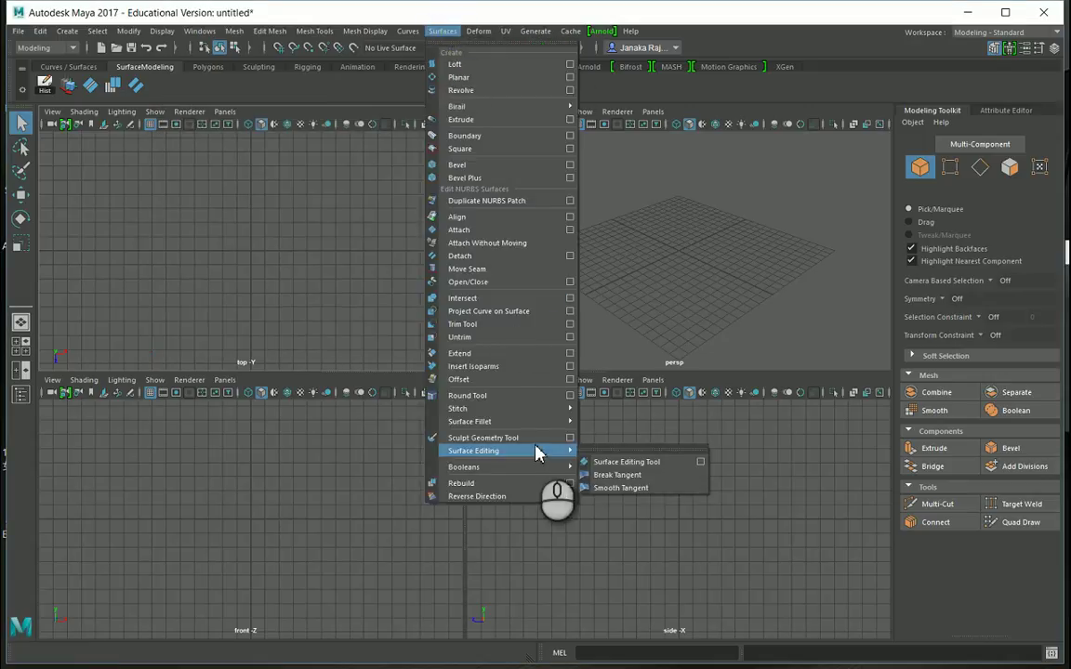
click(505, 367)
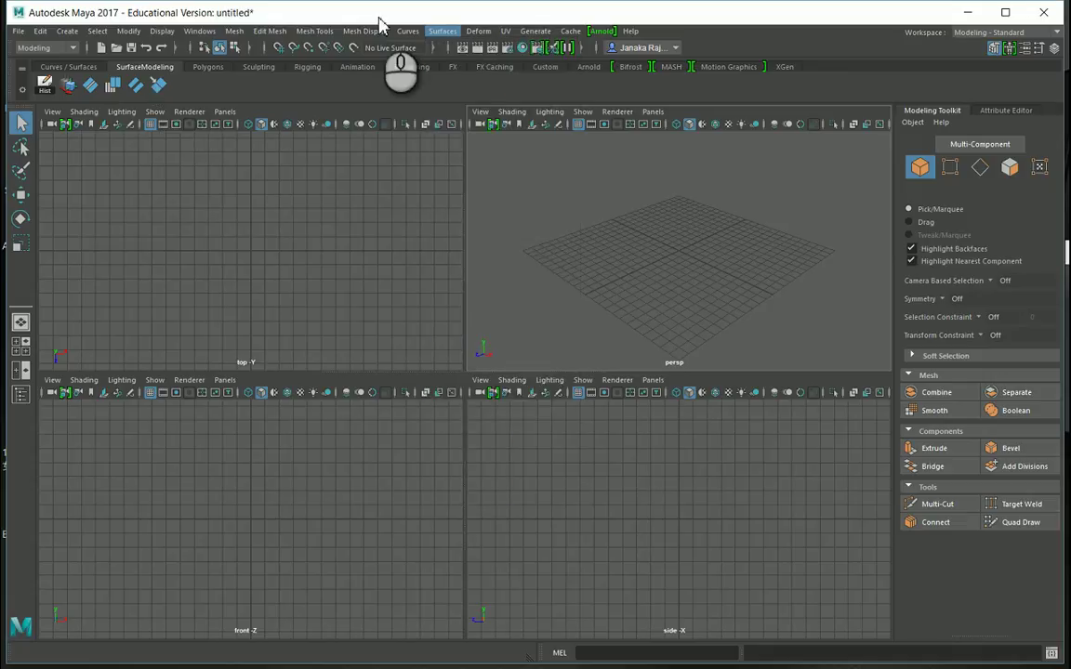
Set the Rebuild Curve options to parameter range 0 to #Spans and keep CVs, and save the settings
click(410, 31)
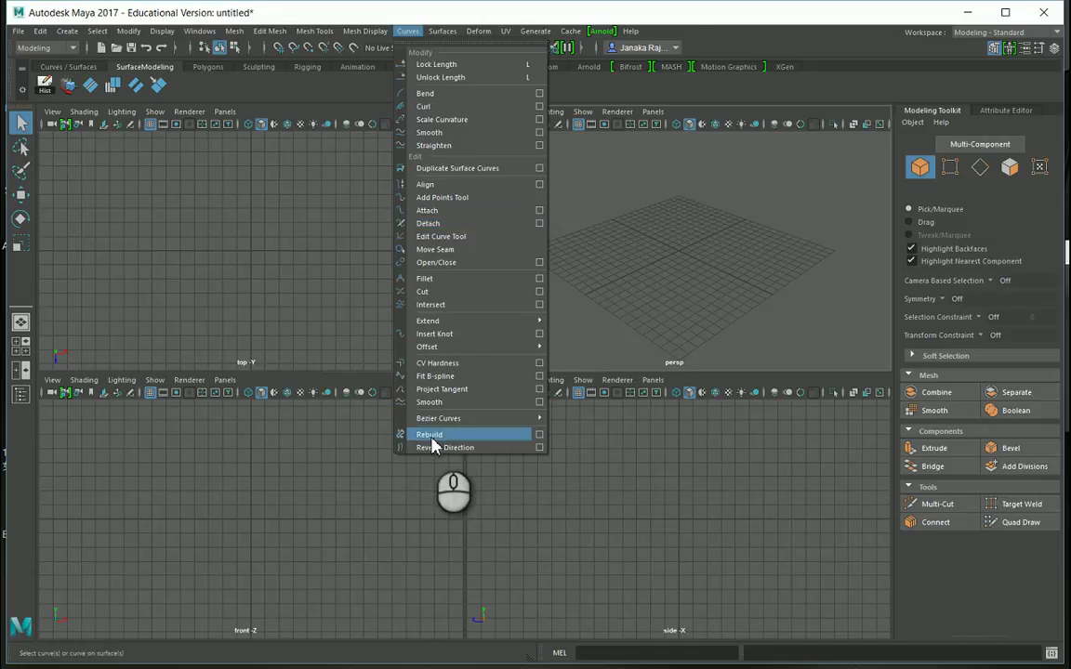
click(540, 435)
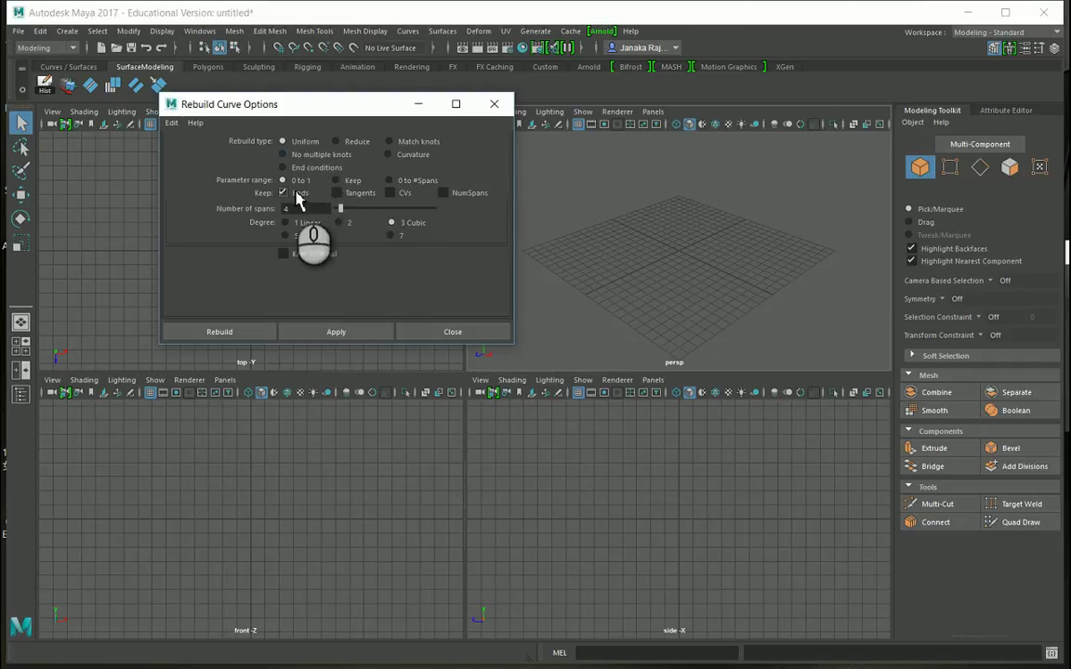
click(390, 182)
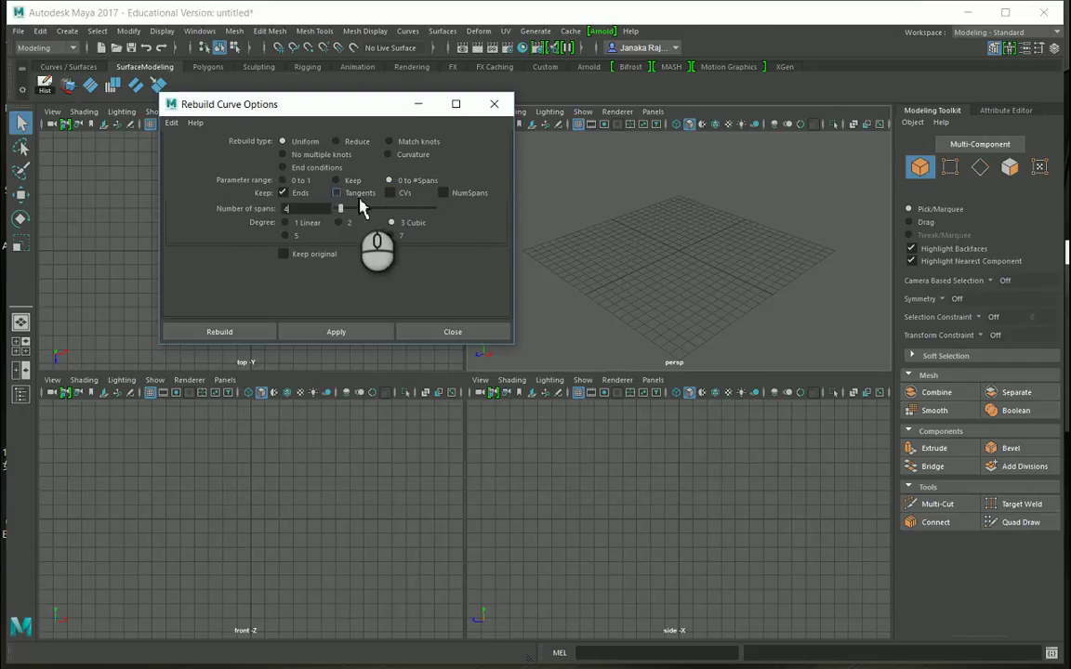
click(390, 192)
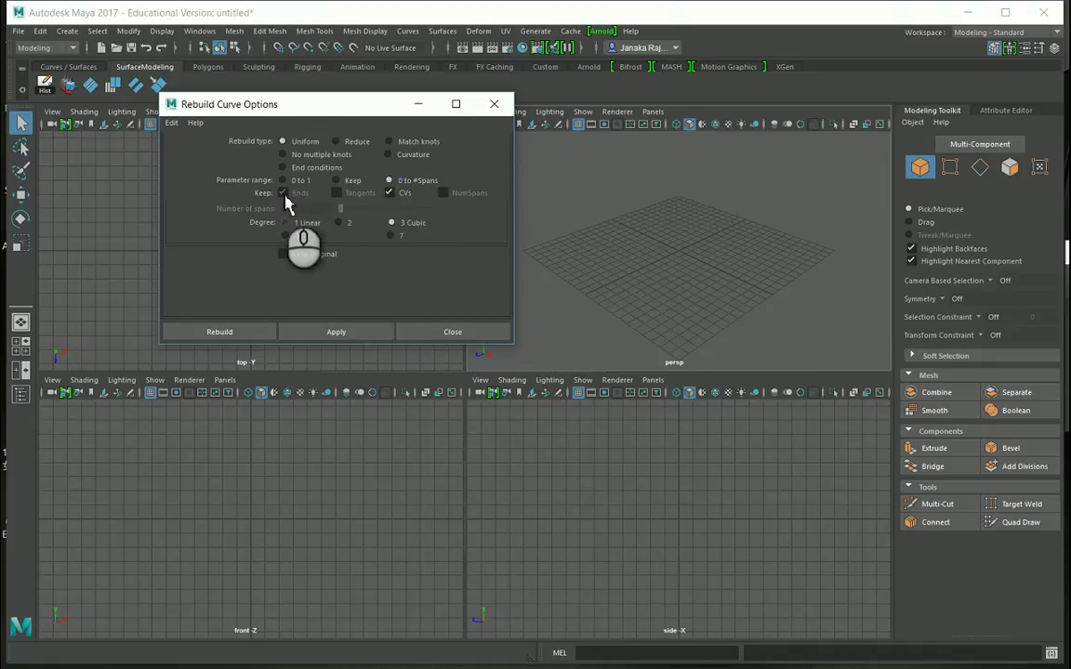
click(171, 122)
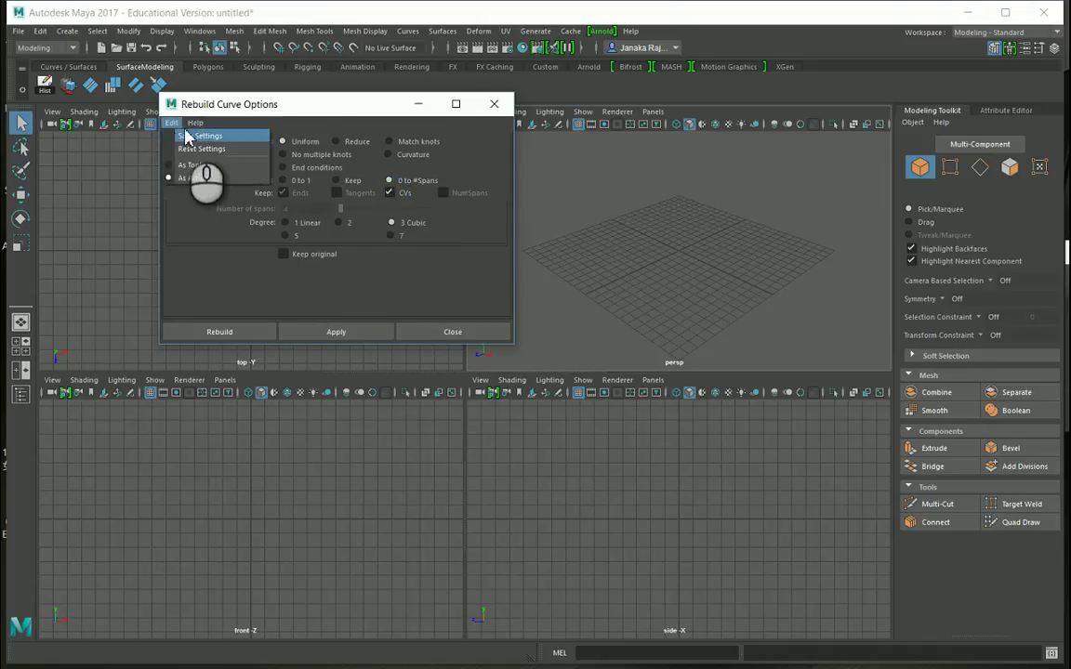
click(186, 137)
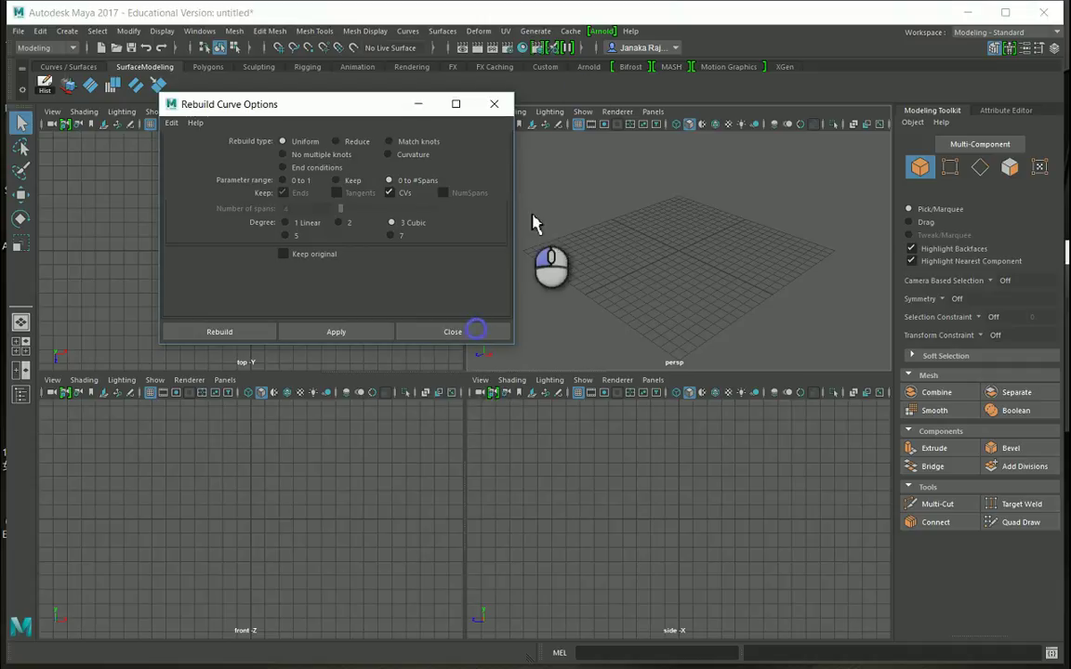
Close the Rebuild Curve options and add the curve Rebuild command to the SurfaceModeling shelf as its seventh item
click(478, 335)
click(407, 31)
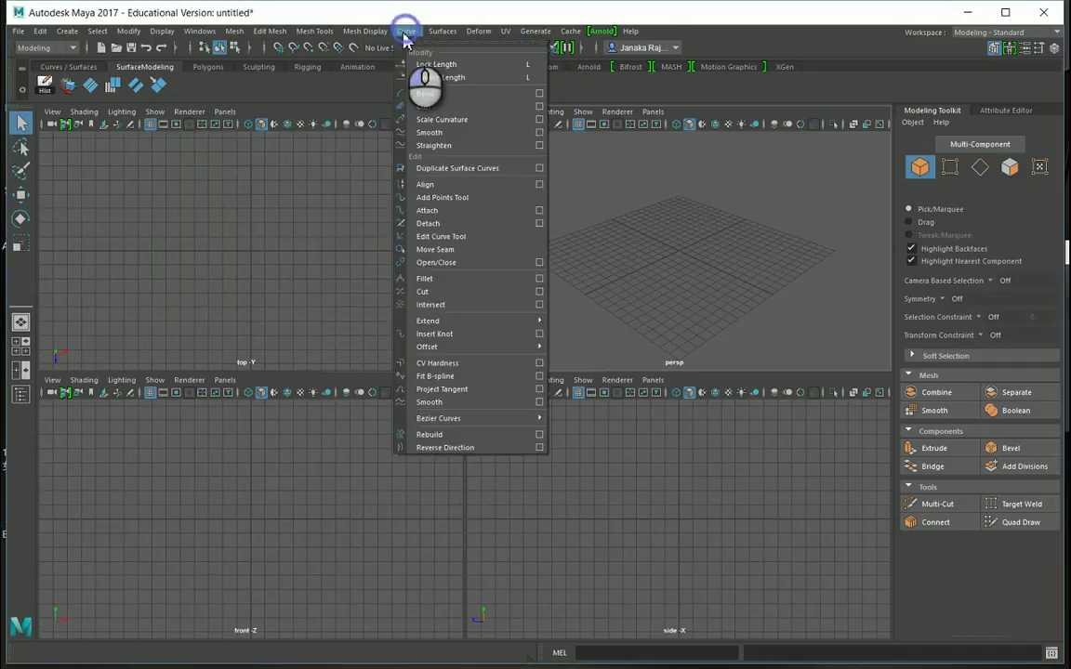
ctrl+shift+click(462, 437)
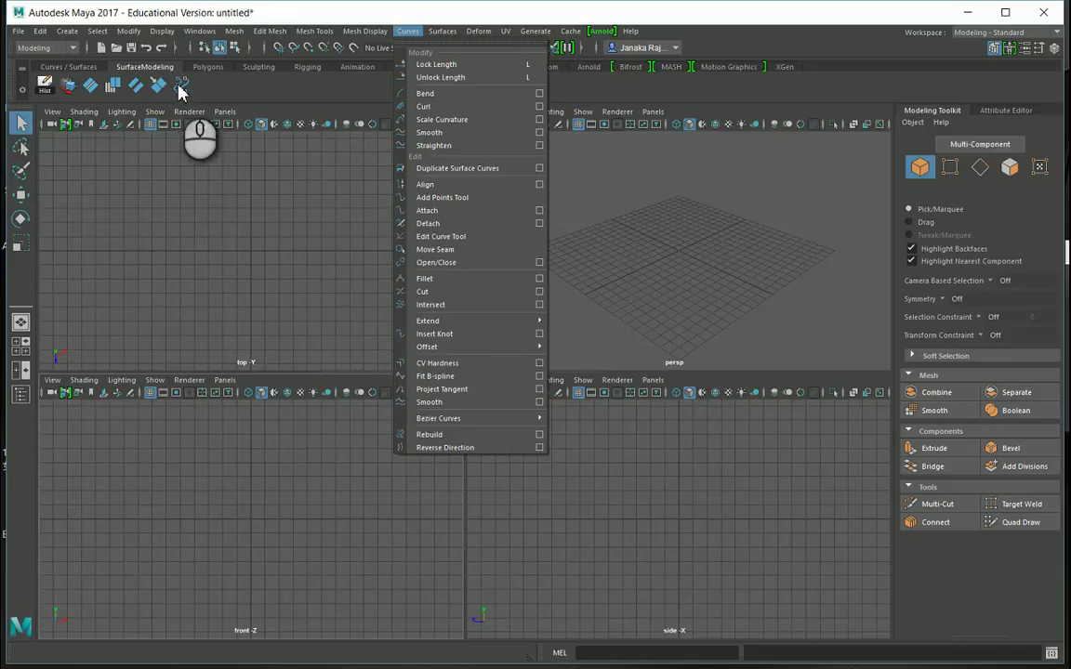
click(1060, 218)
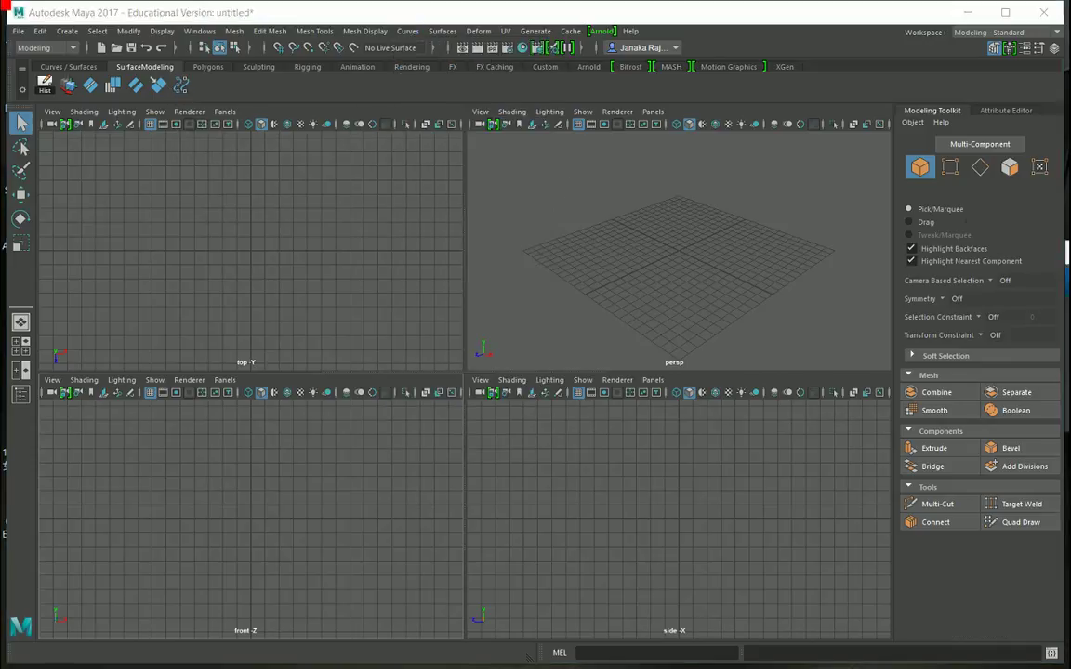
click(791, 226)
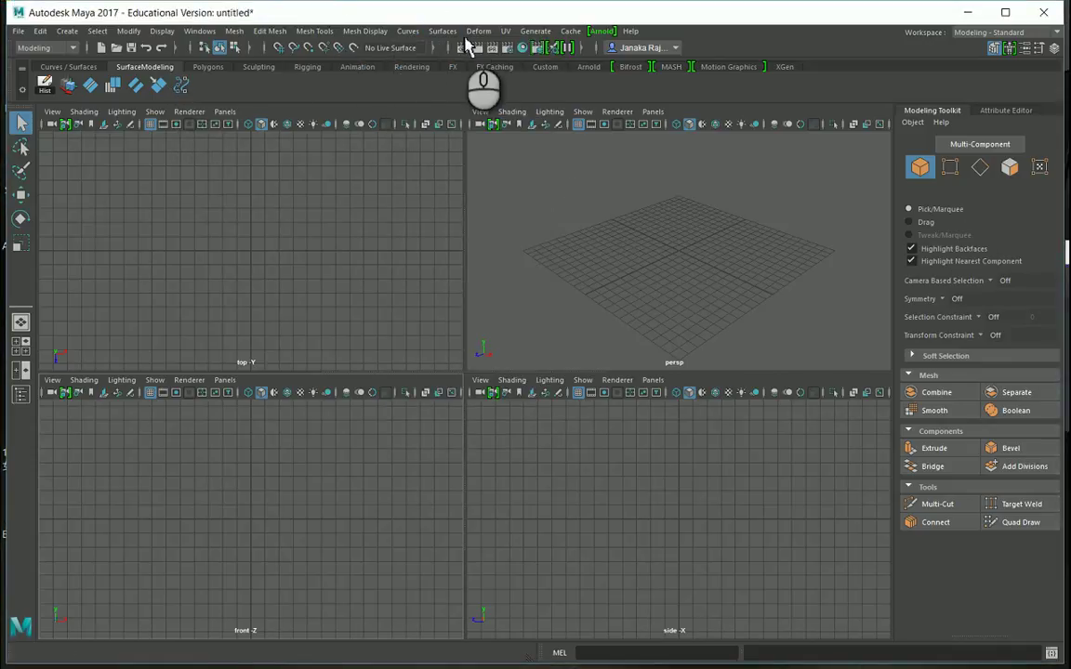
Review the Rebuild Surface options, close them, and add the surface Rebuild options command to the SurfaceModeling shelf as its eighth item
click(442, 31)
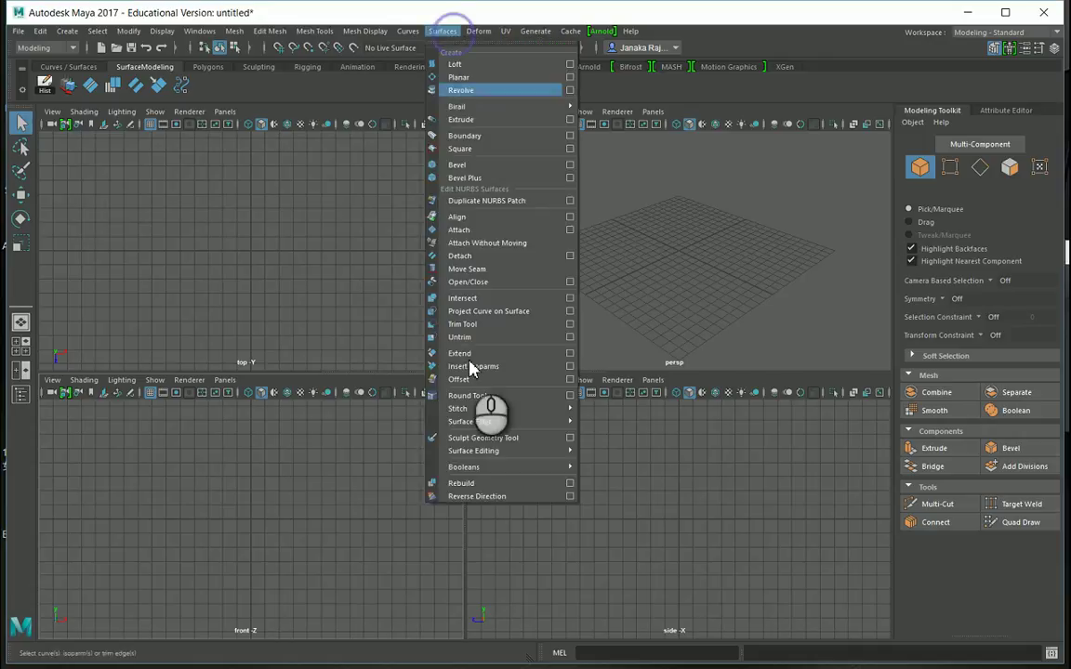
click(571, 485)
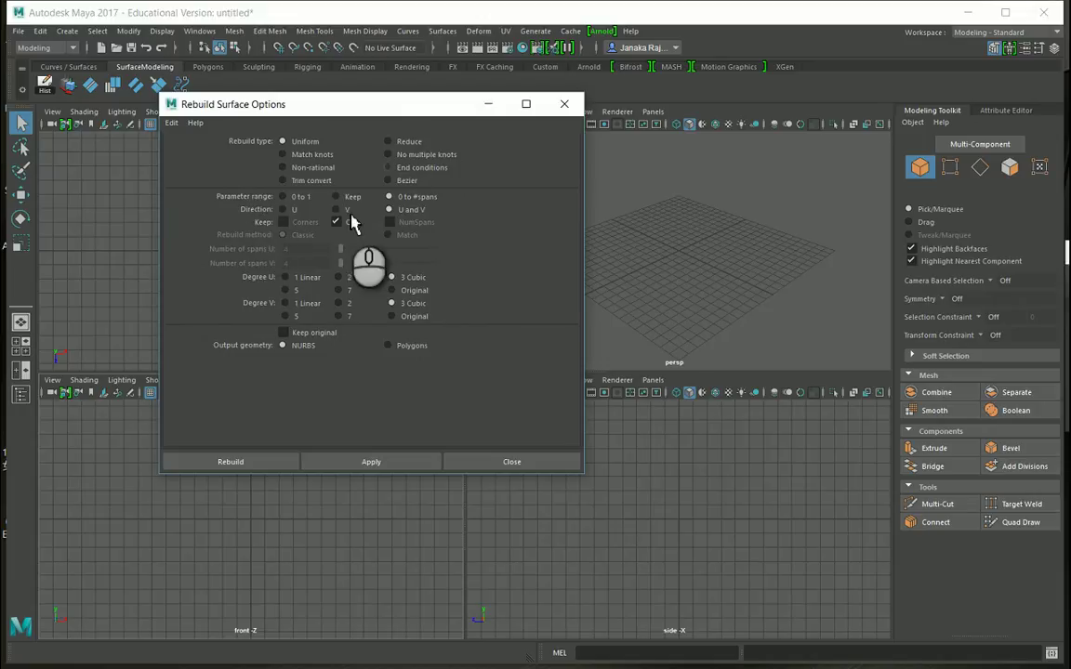
click(564, 104)
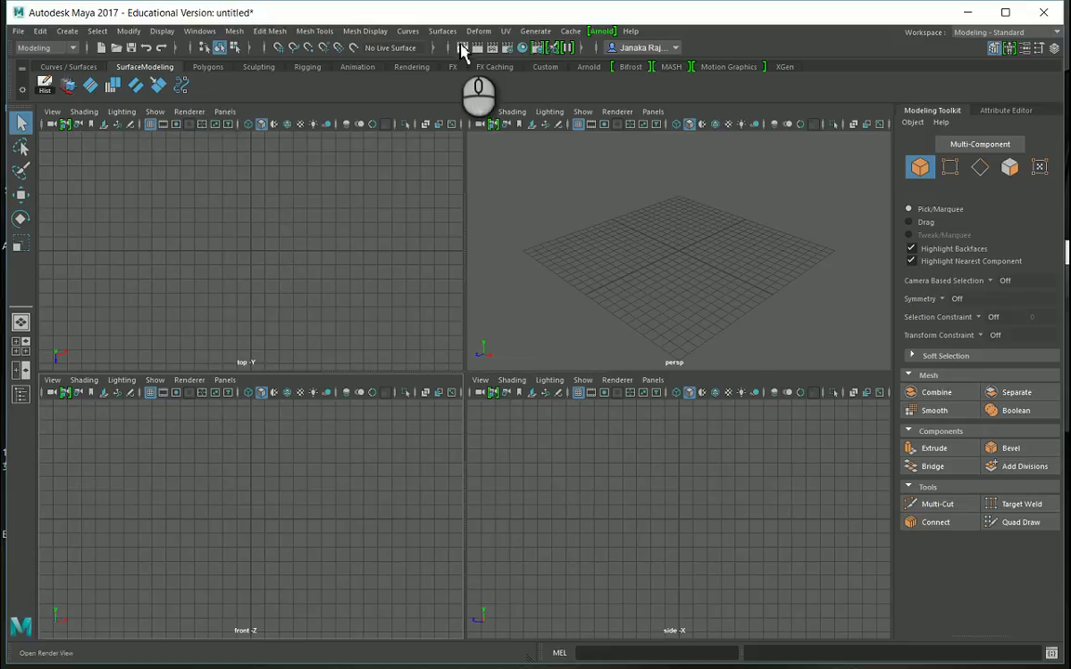
click(453, 34)
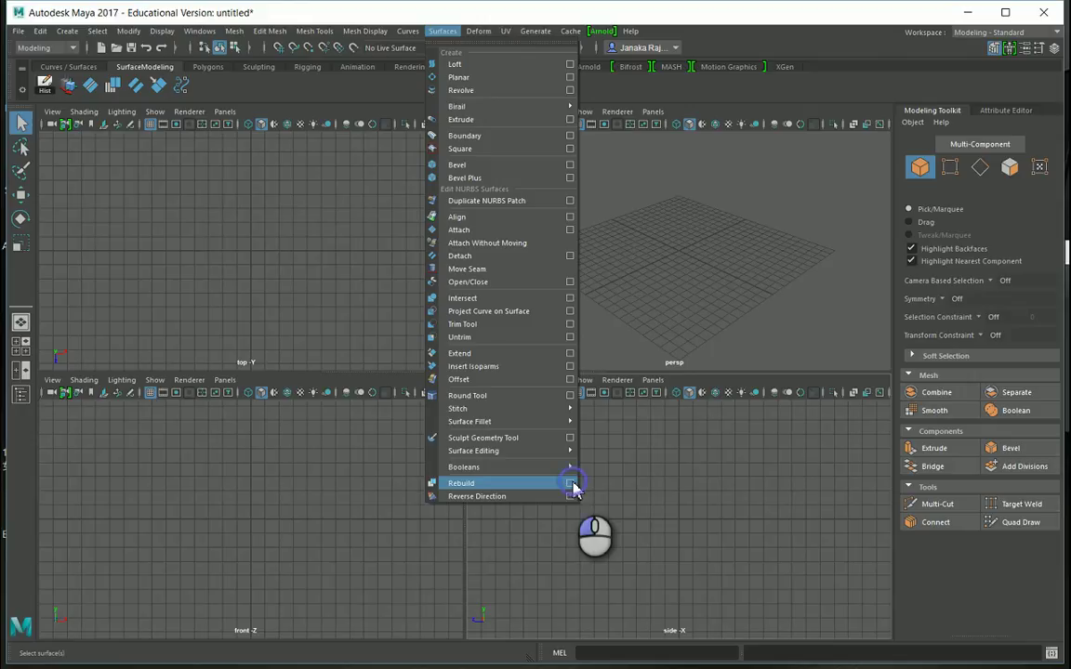
click(316, 7)
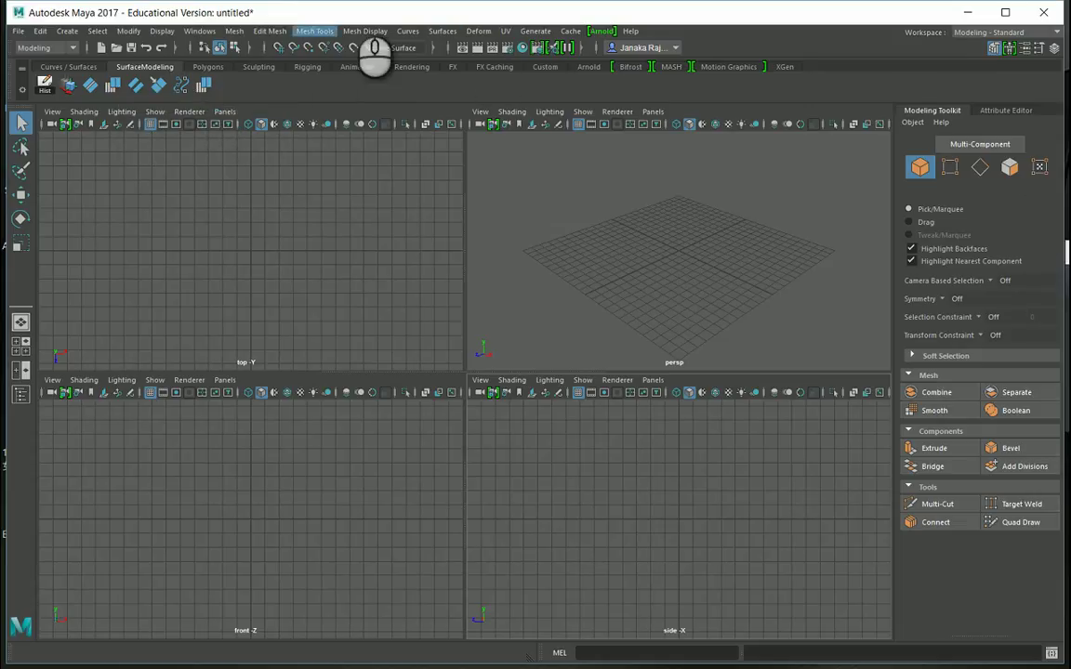
Add the curve Rebuild options command to the SurfaceModeling shelf as its ninth item
click(407, 30)
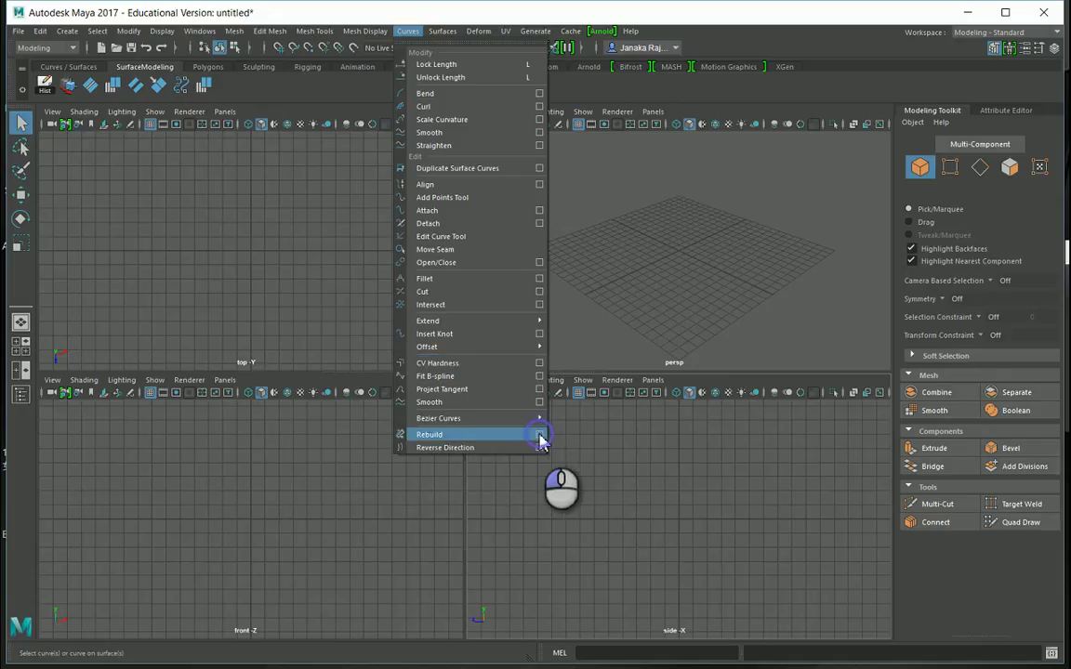
click(226, 12)
click(234, 30)
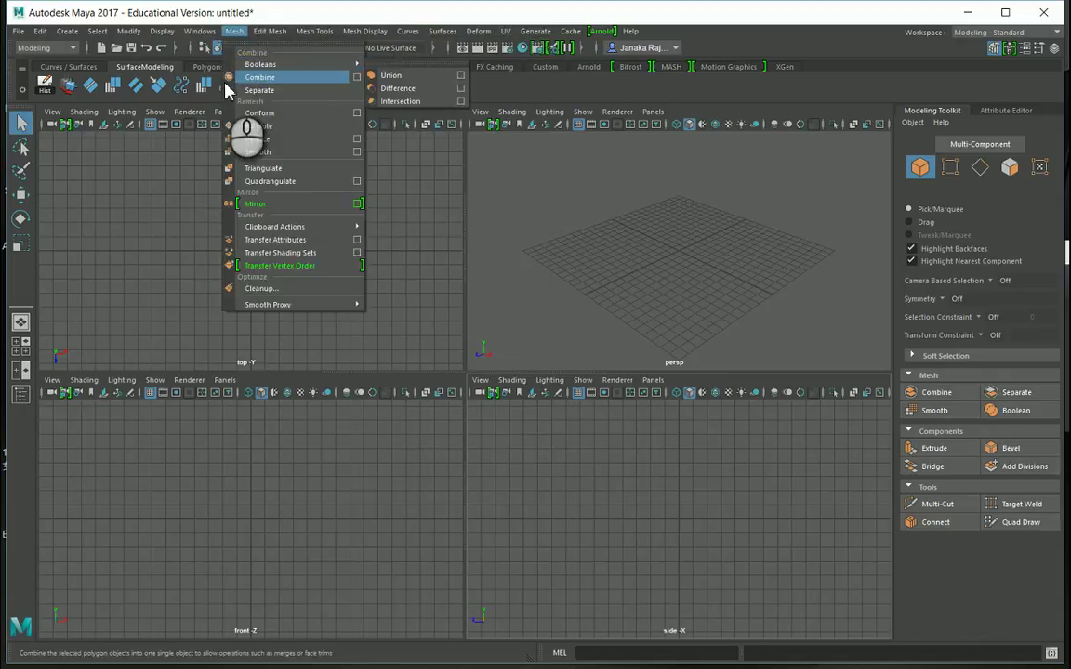
click(269, 8)
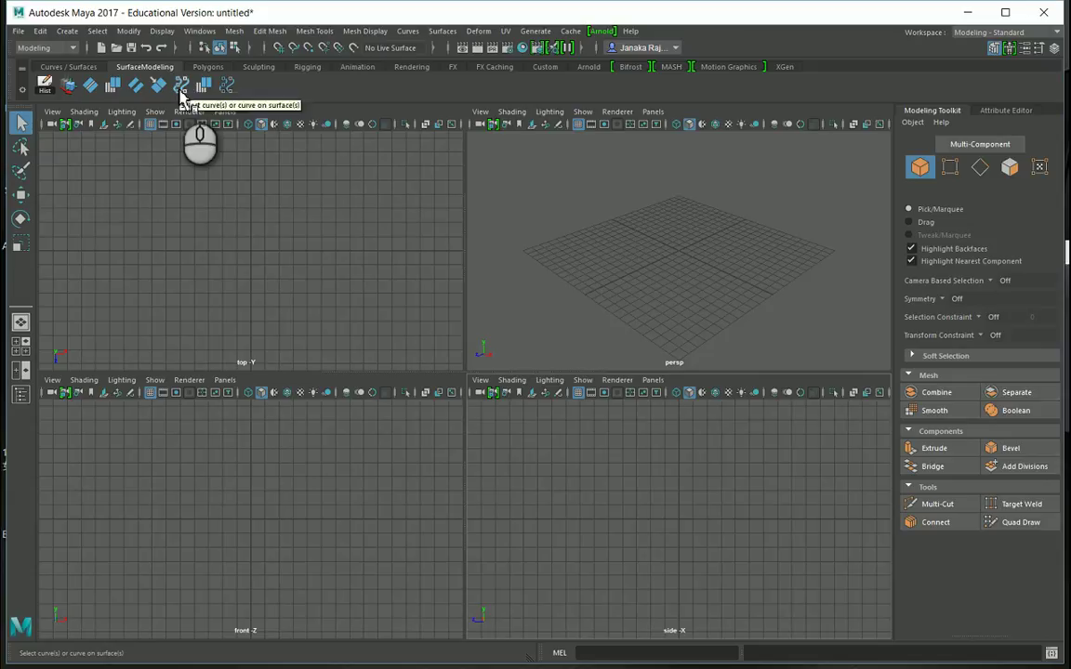
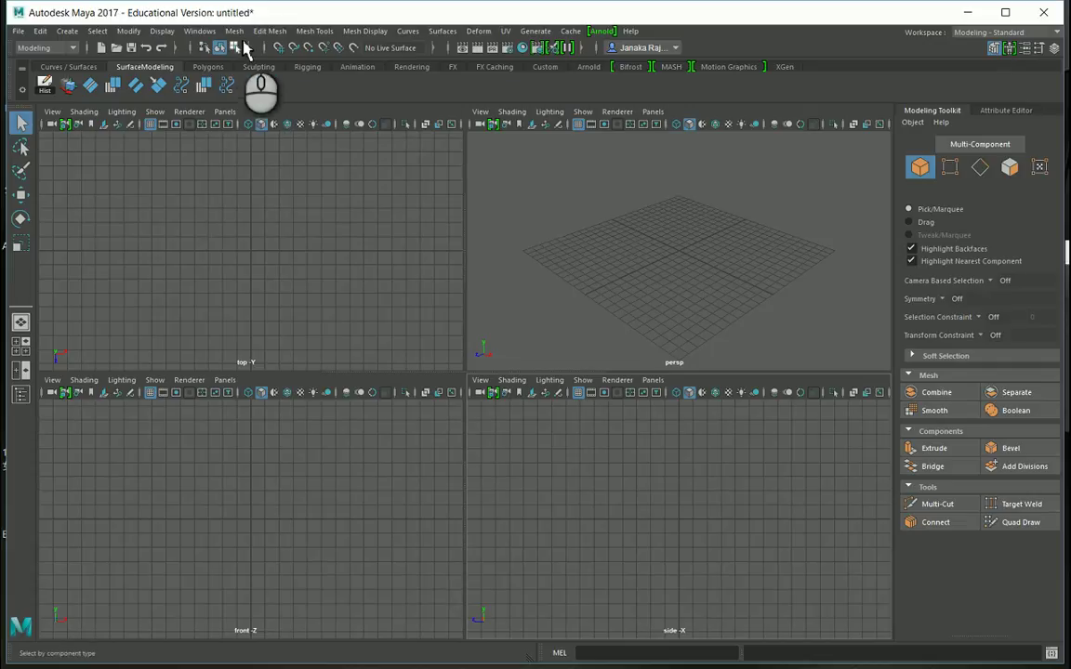
In the Global Stitch options, set stitch corners to Closest knot, stitch edges to Match params and stitch smoothness to Normals
click(442, 32)
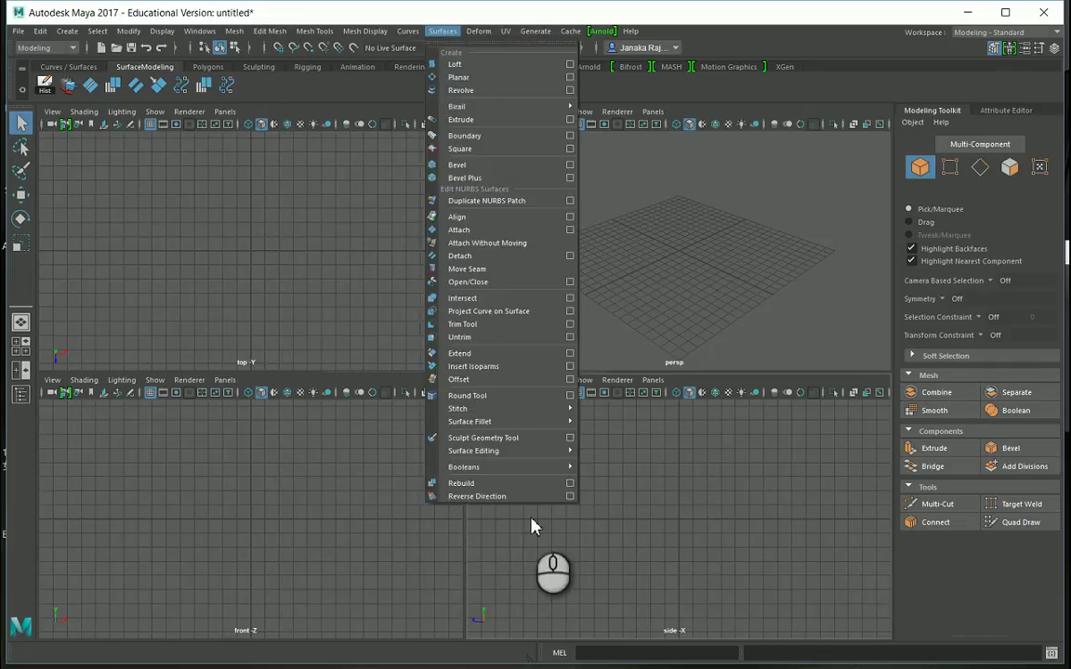
mouse_move(556, 409)
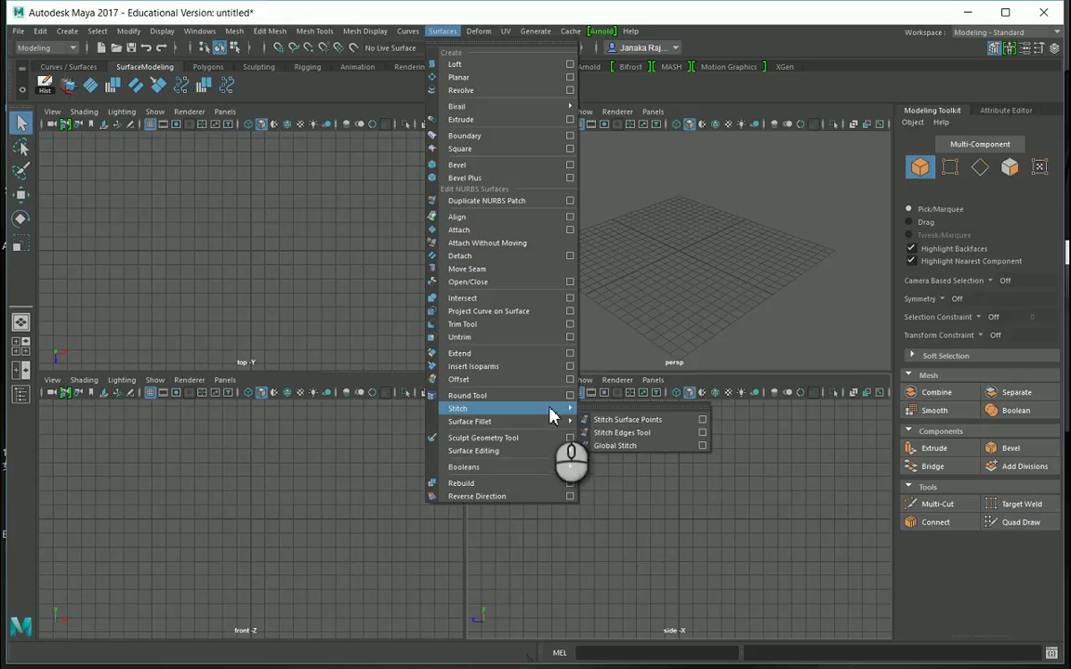
click(702, 447)
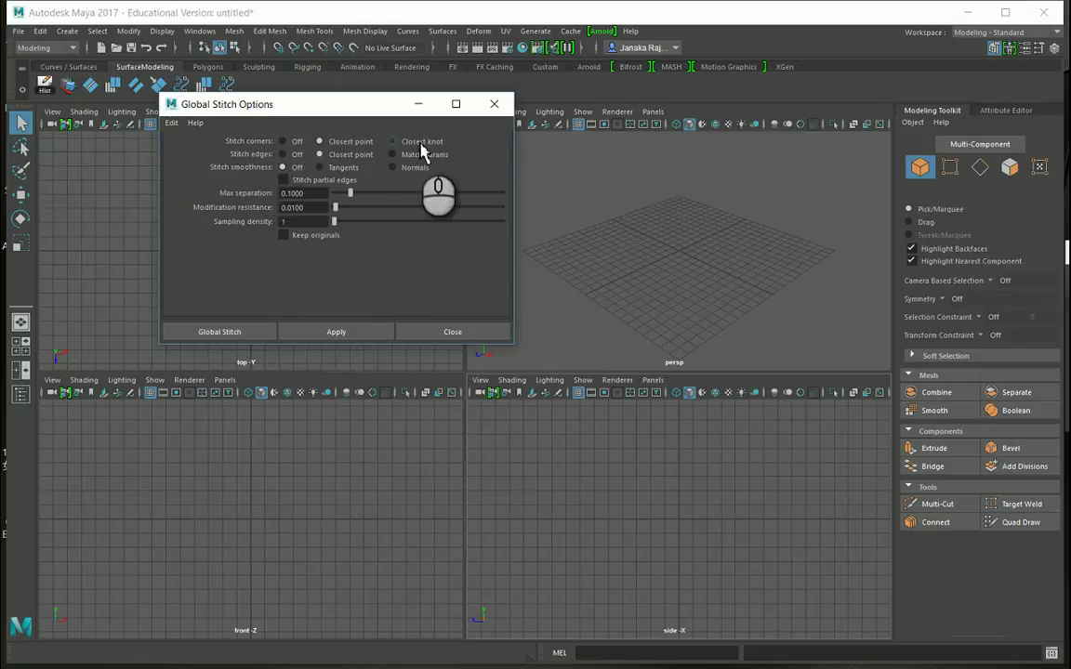
click(392, 142)
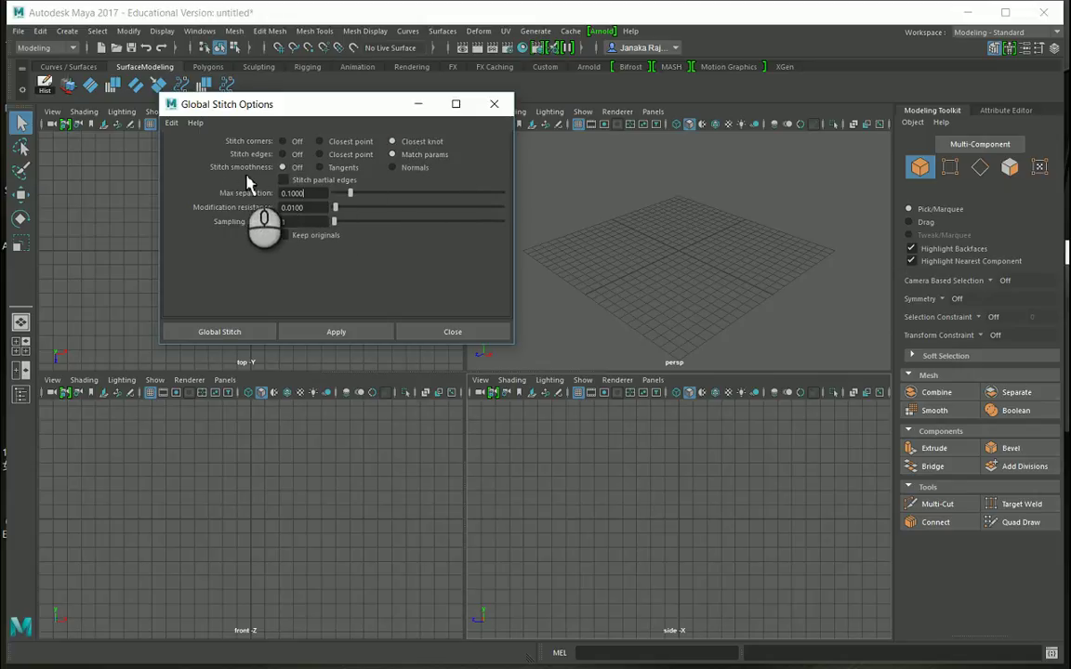
click(391, 167)
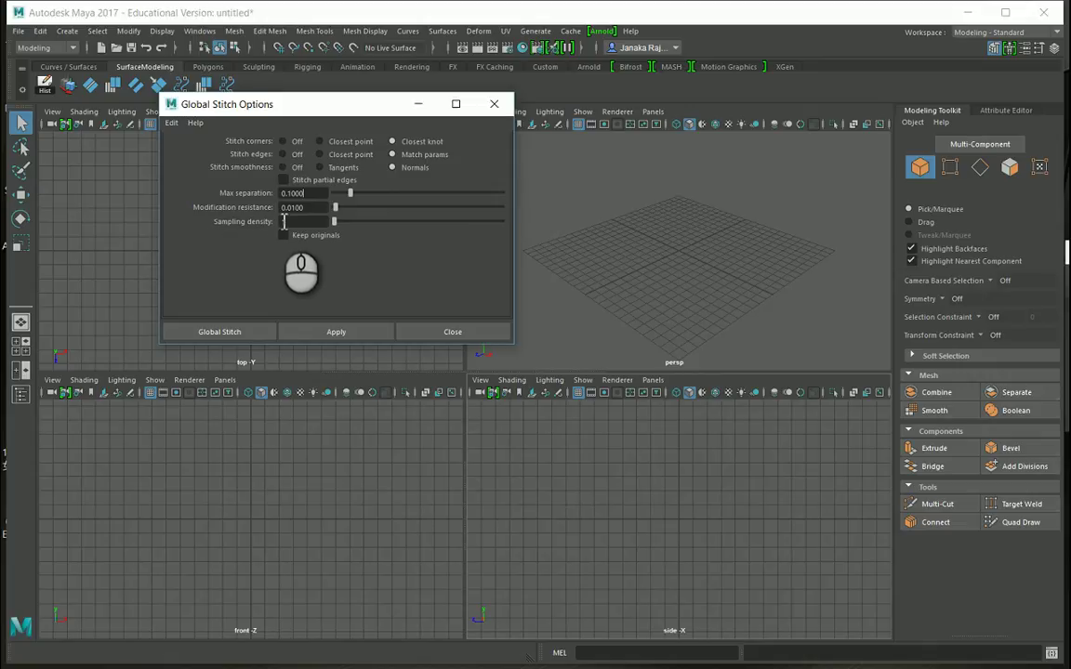
Set the Global Stitch modification resistance to 10, save the settings and close the options
drag(307, 207, 256, 204)
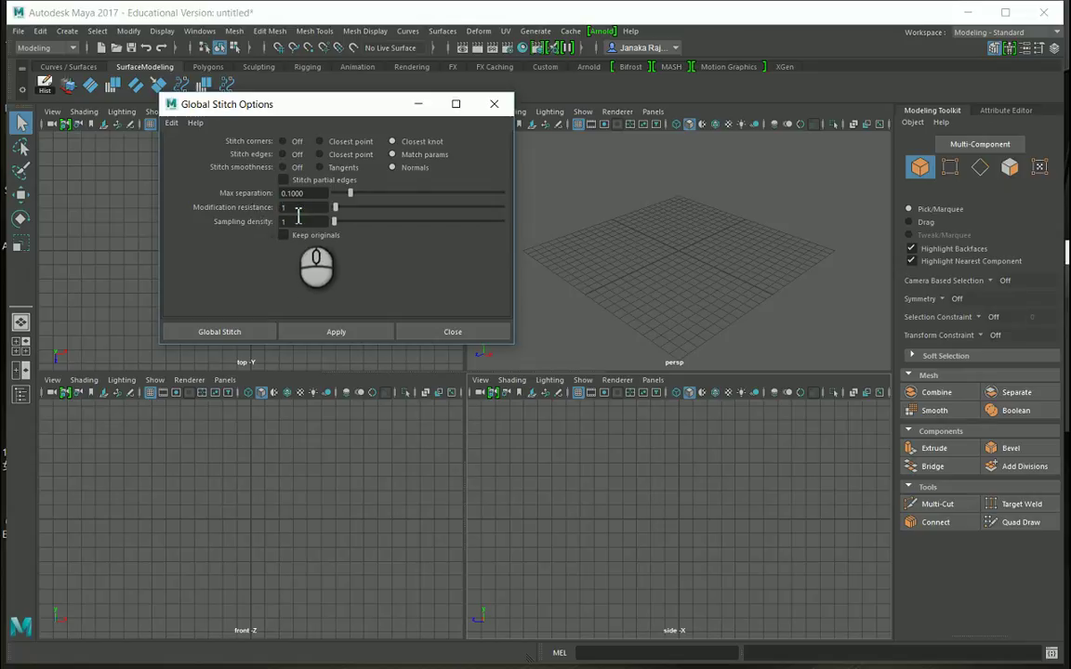
drag(334, 209, 306, 207)
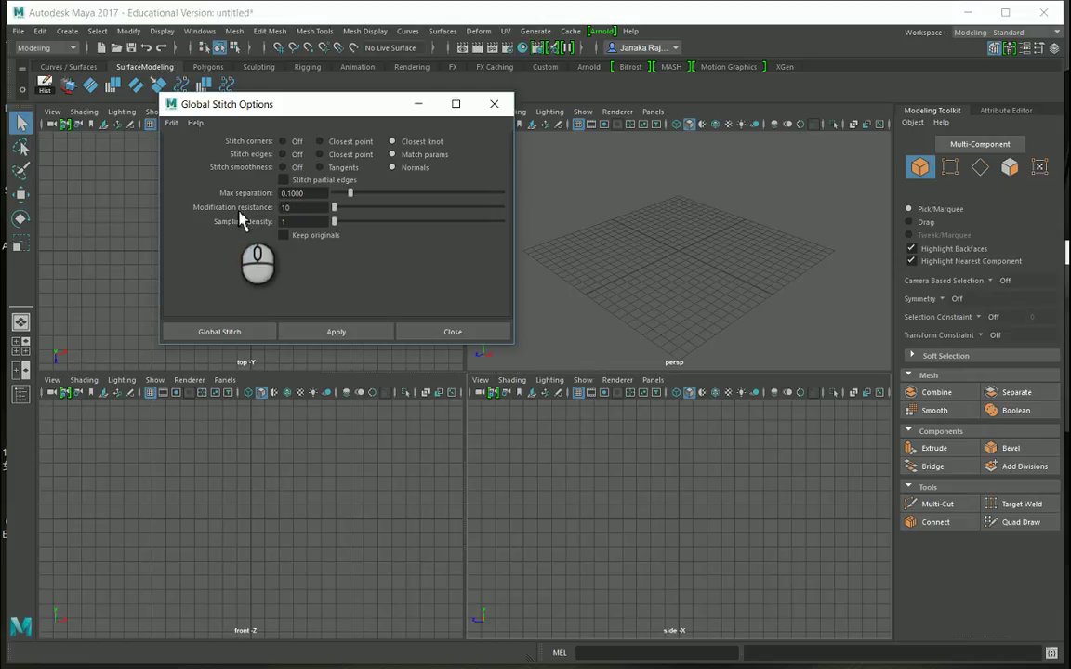
click(304, 223)
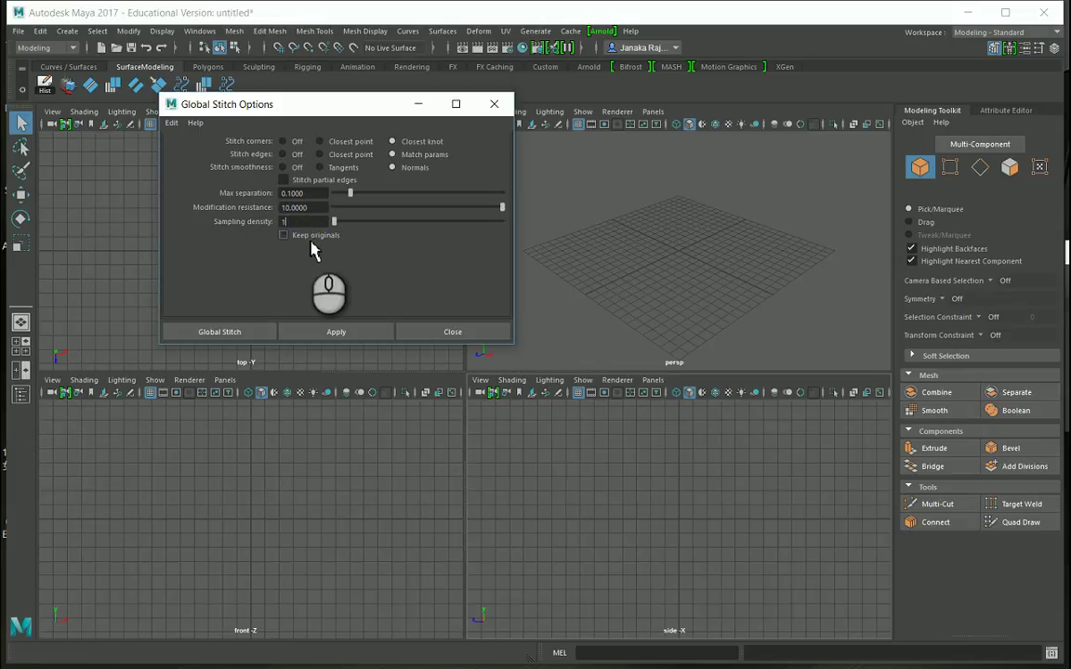
click(171, 123)
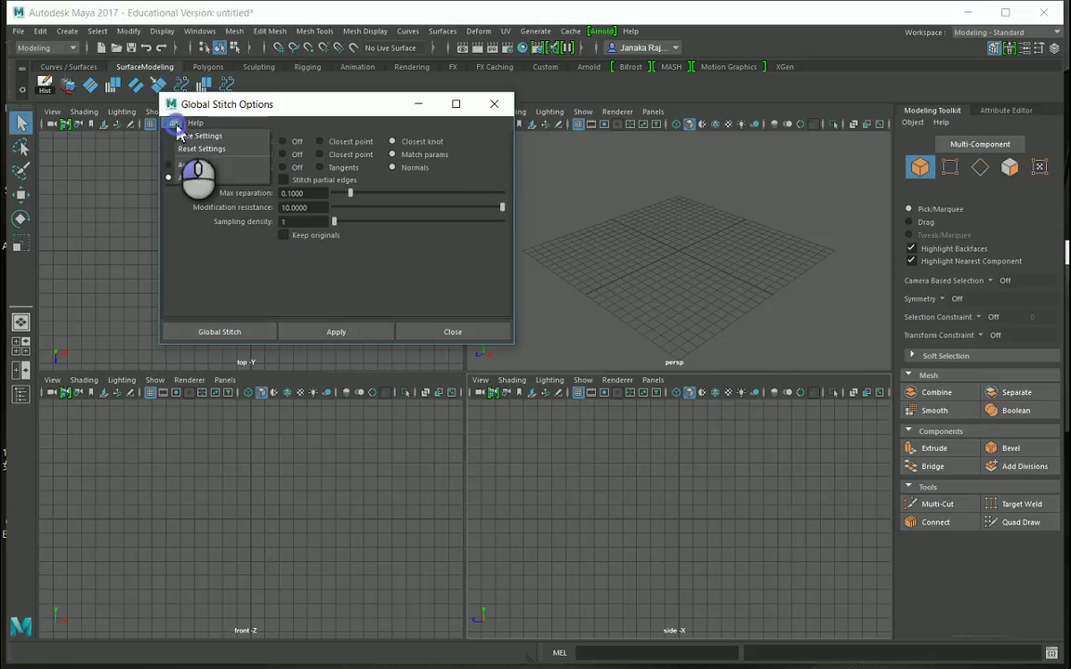
click(185, 139)
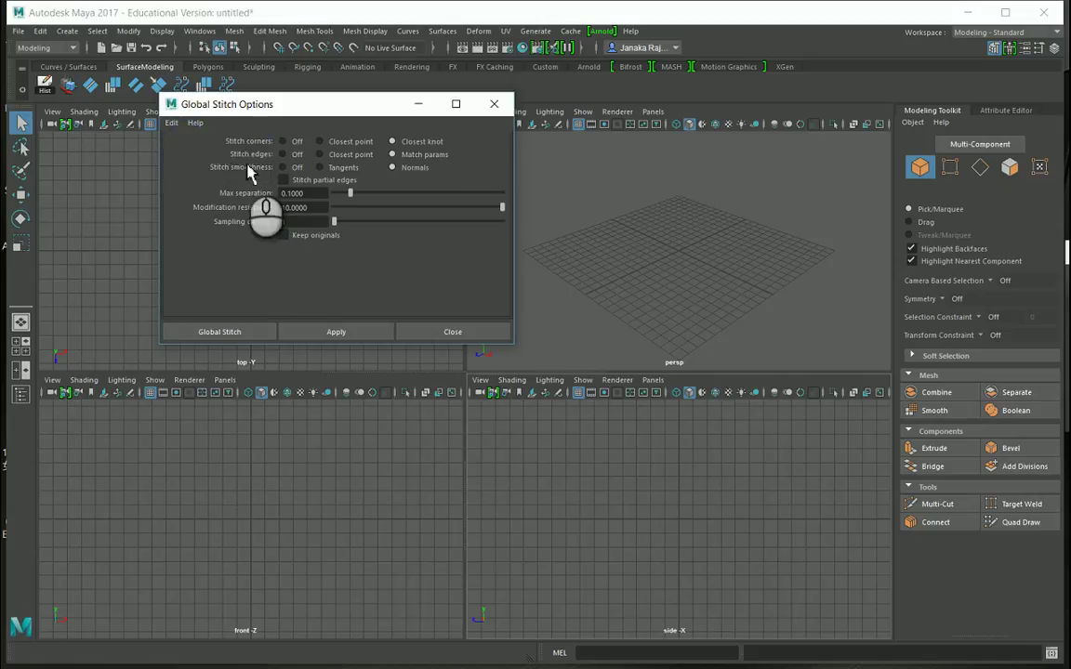
click(491, 332)
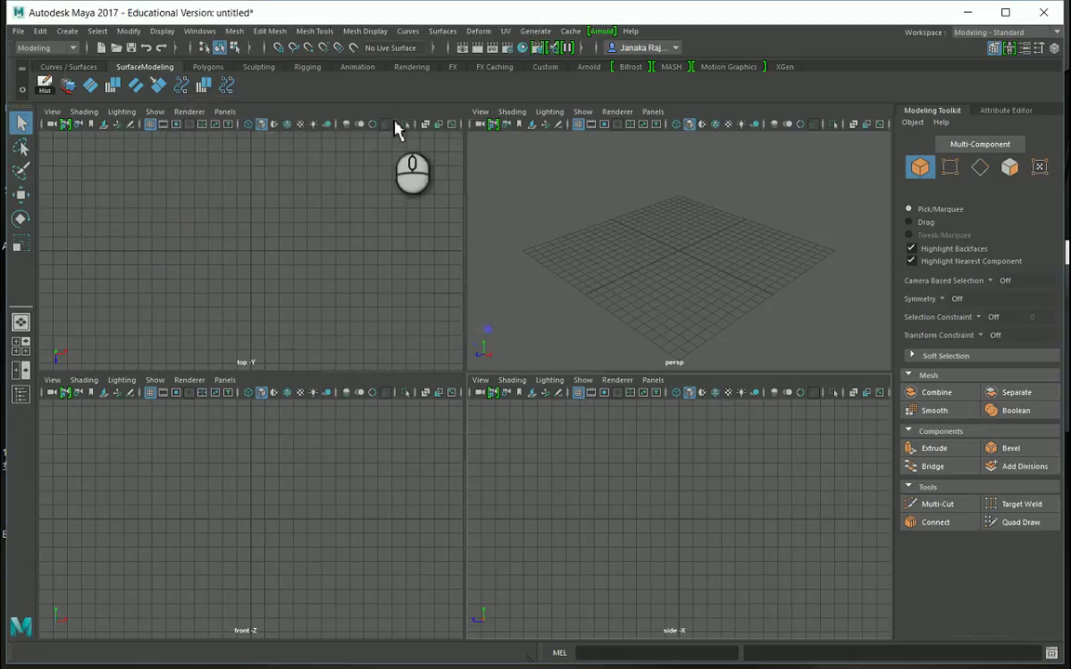
Add the Global Stitch command to the SurfaceModeling shelf as its tenth item
click(441, 31)
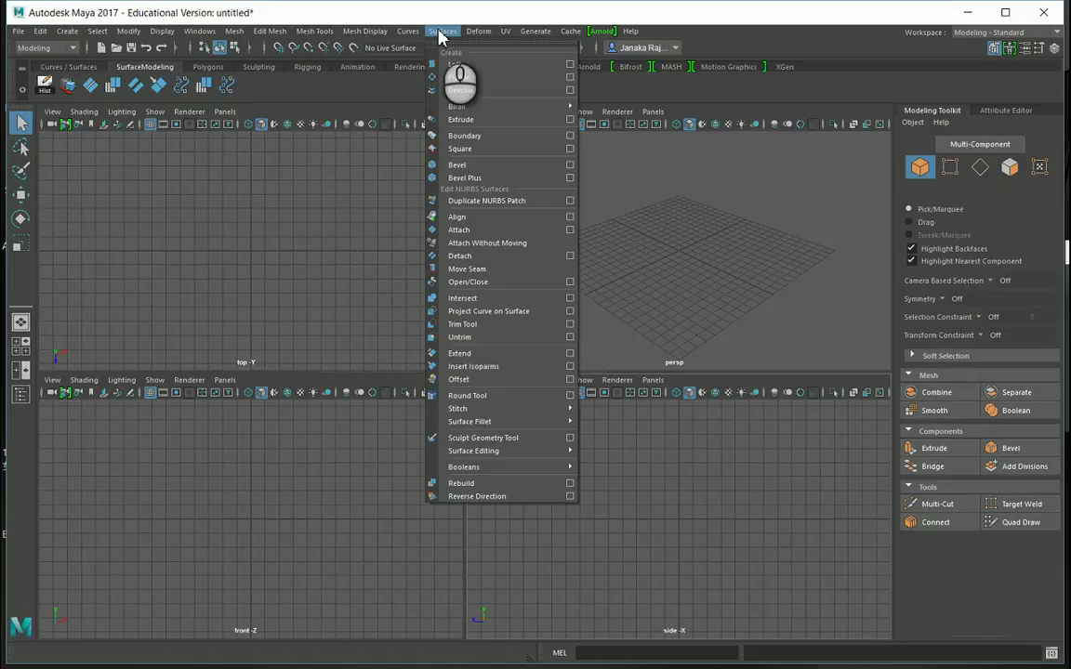
mouse_move(520, 410)
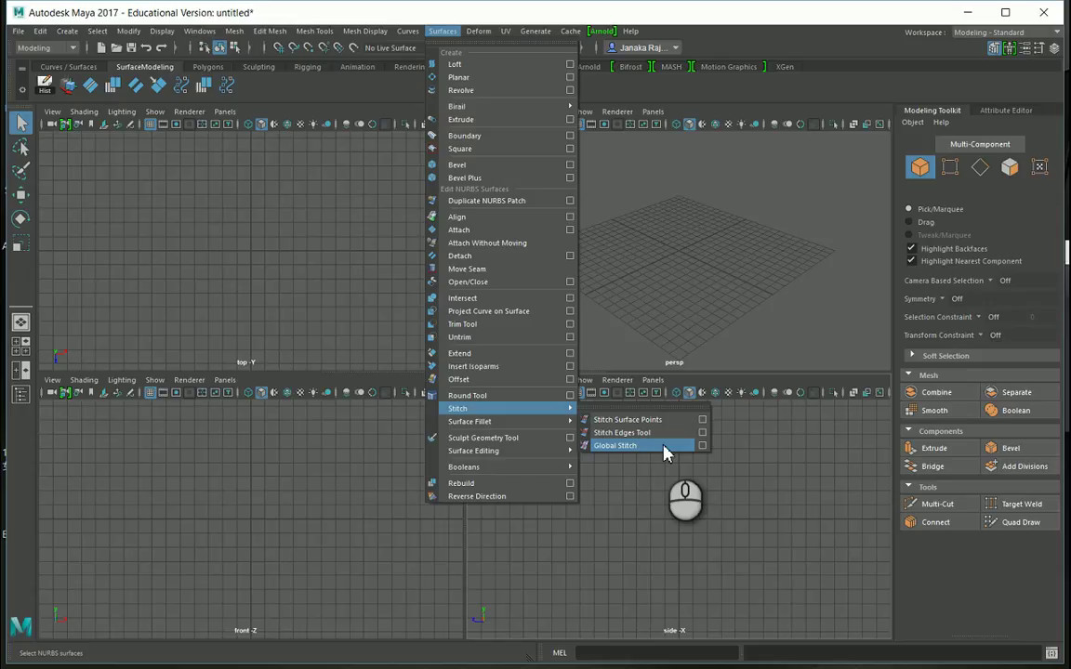
click(615, 445)
click(269, 31)
click(309, 10)
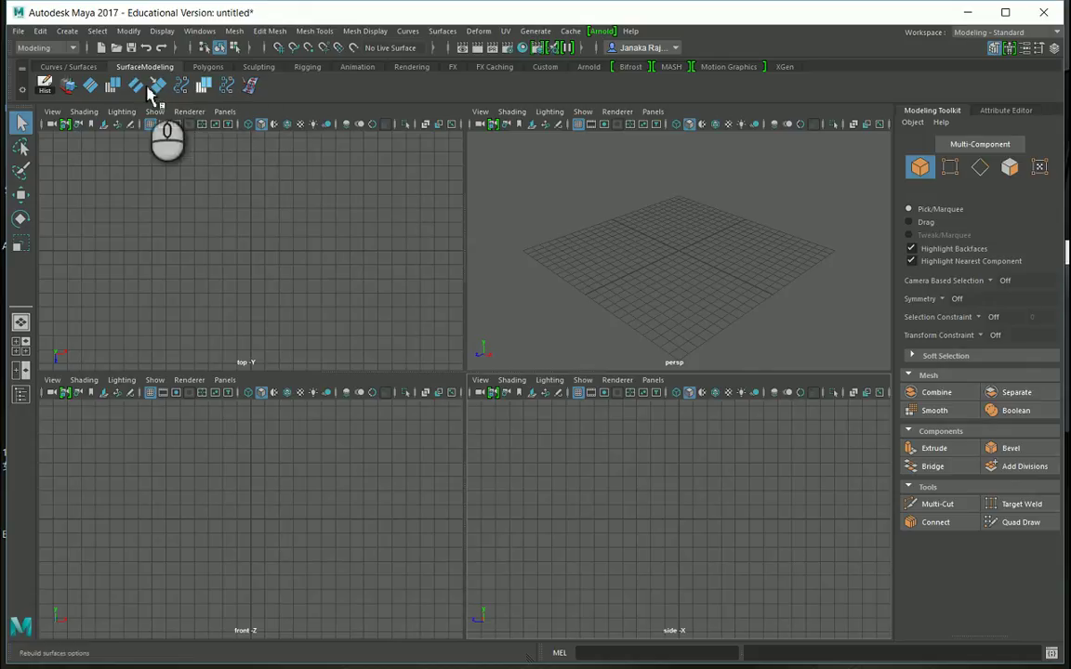
click(68, 66)
click(146, 66)
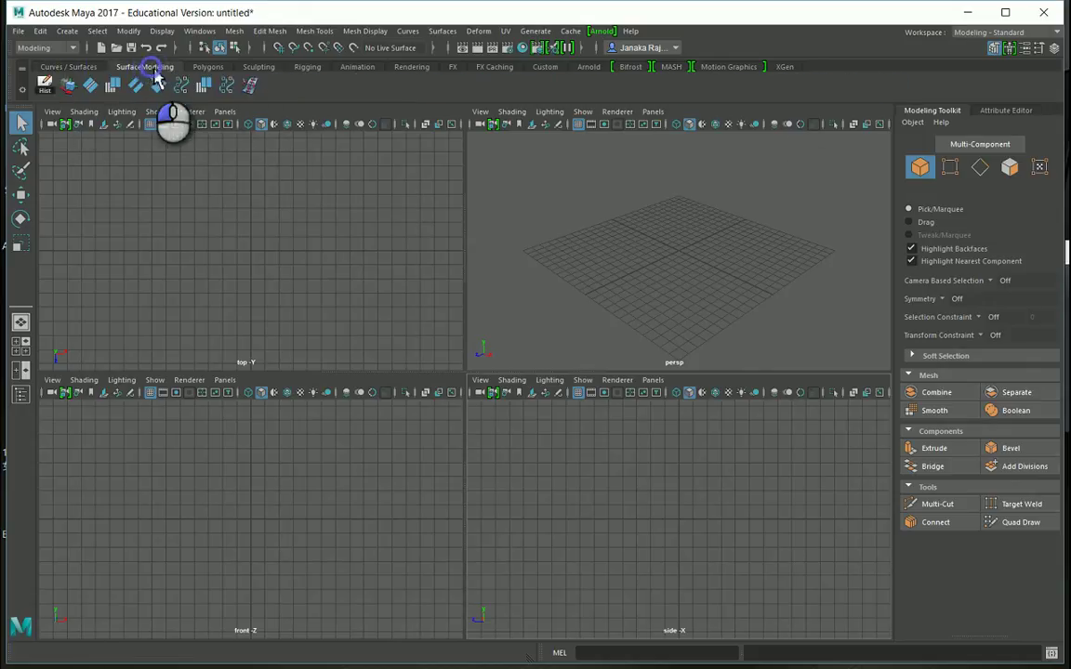